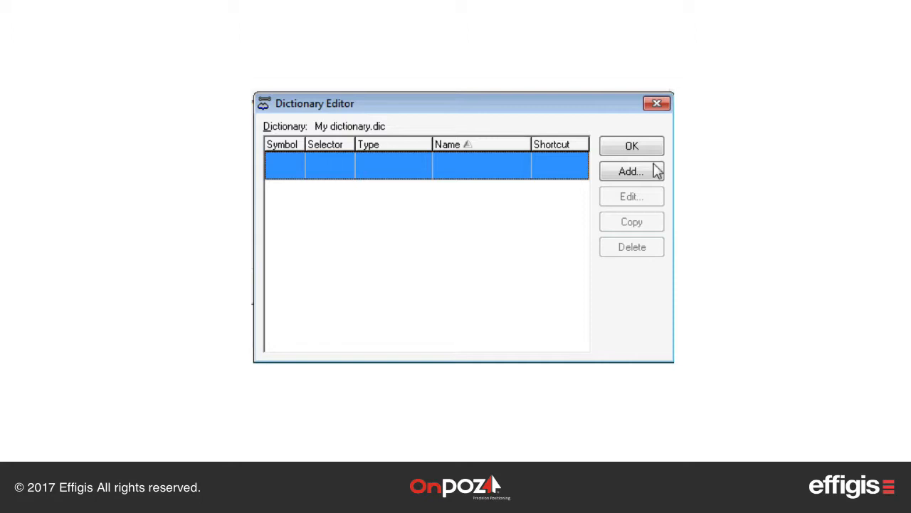
Step: Add a feature named Pole to the dictionary and give its script an Alphanumeric attribute named ID
{"action": "left_click", "coordinate": [636, 176]}
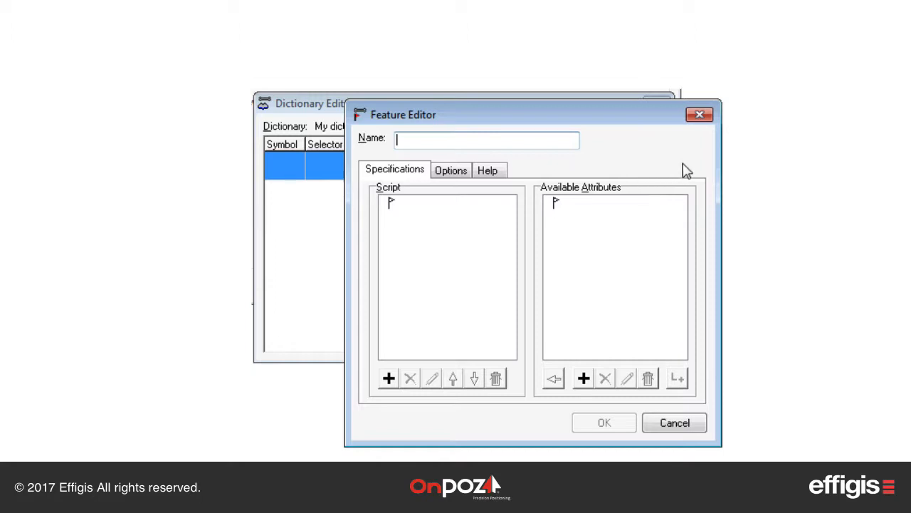
{"action": "type", "text": "Pole"}
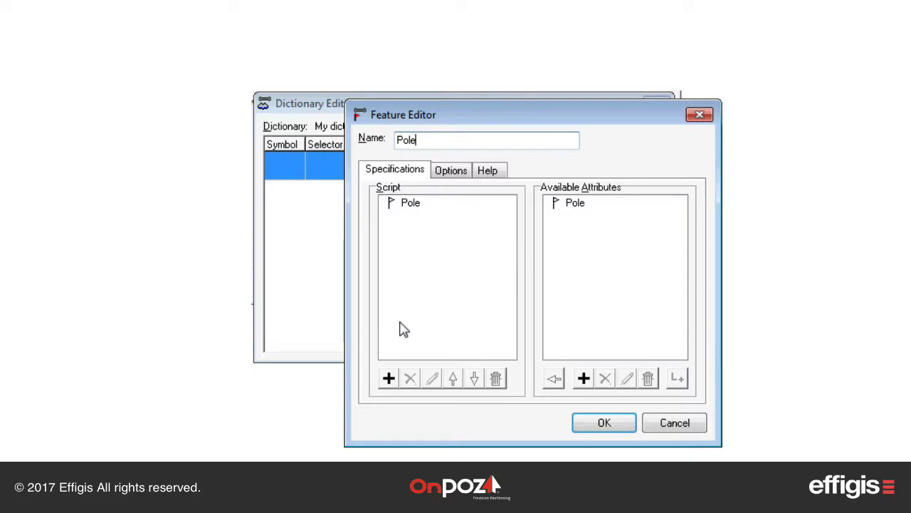
{"action": "left_click", "coordinate": [388, 379]}
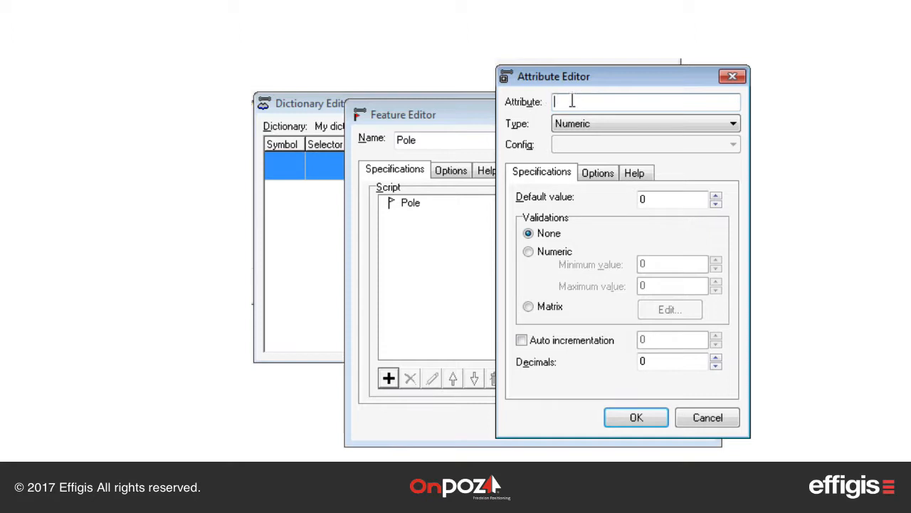
{"action": "type", "text": "ID"}
{"action": "left_click", "coordinate": [640, 125]}
{"action": "left_click", "coordinate": [640, 125]}
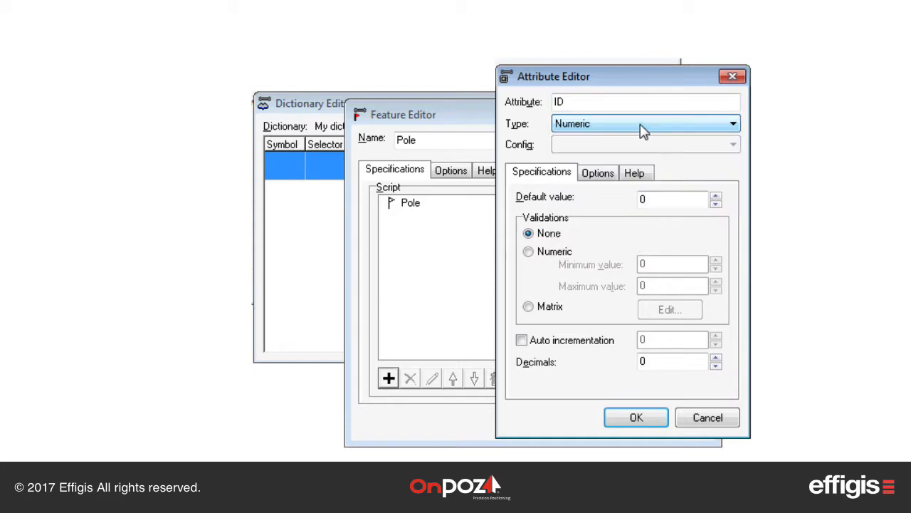
{"action": "left_click", "coordinate": [640, 125]}
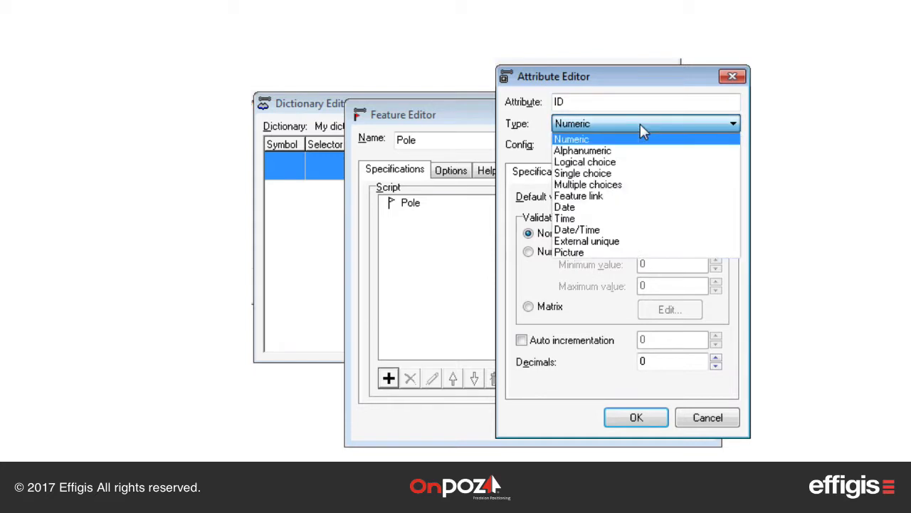
{"action": "left_click", "coordinate": [602, 151]}
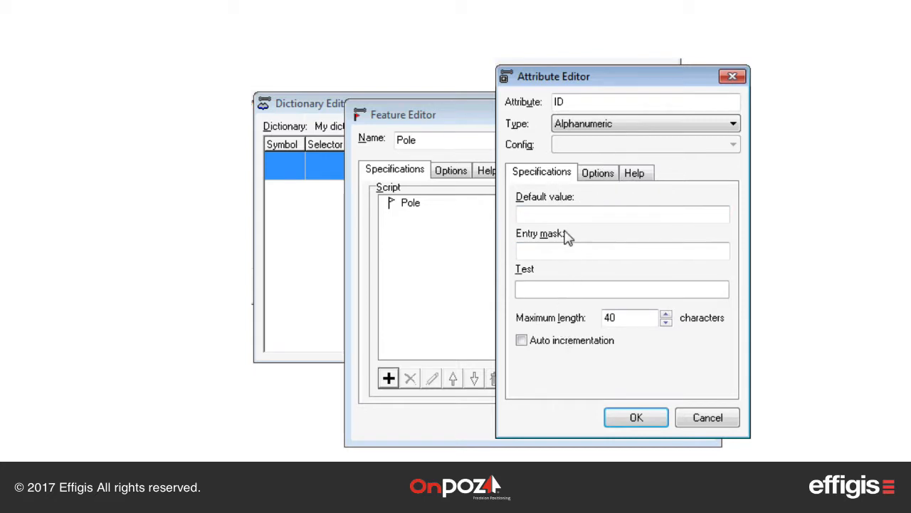
Step: Enable Required, Primary Key and Confirmation for the ID attribute, and rename it as ID (barcode)
{"action": "left_click", "coordinate": [601, 176]}
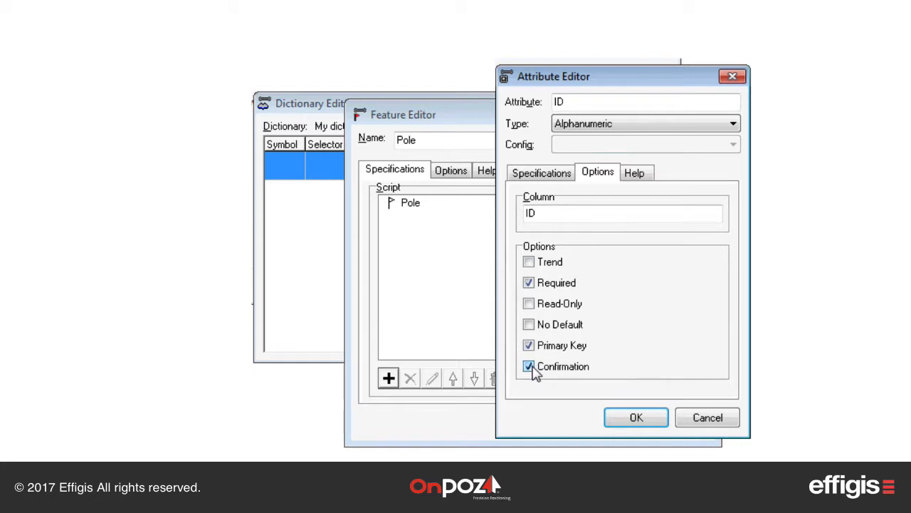
{"action": "left_click", "coordinate": [628, 102]}
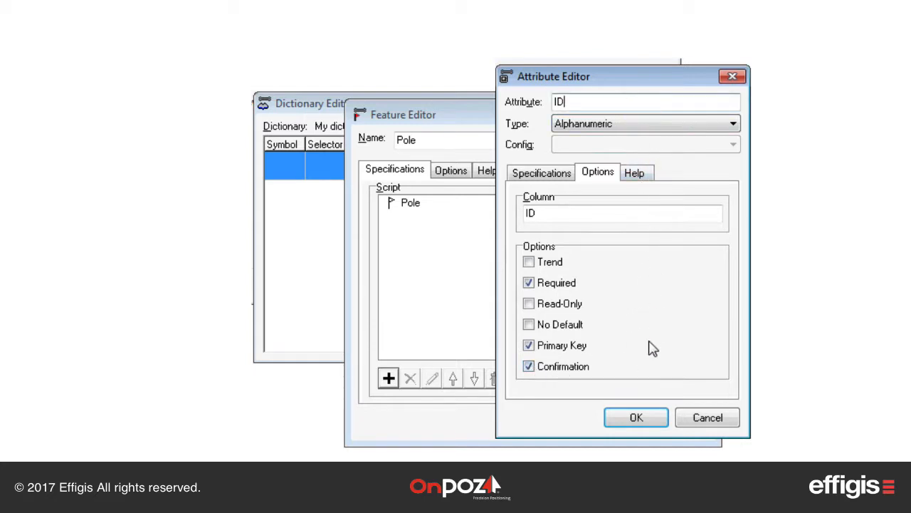
{"action": "type", "text": "(barcode"}
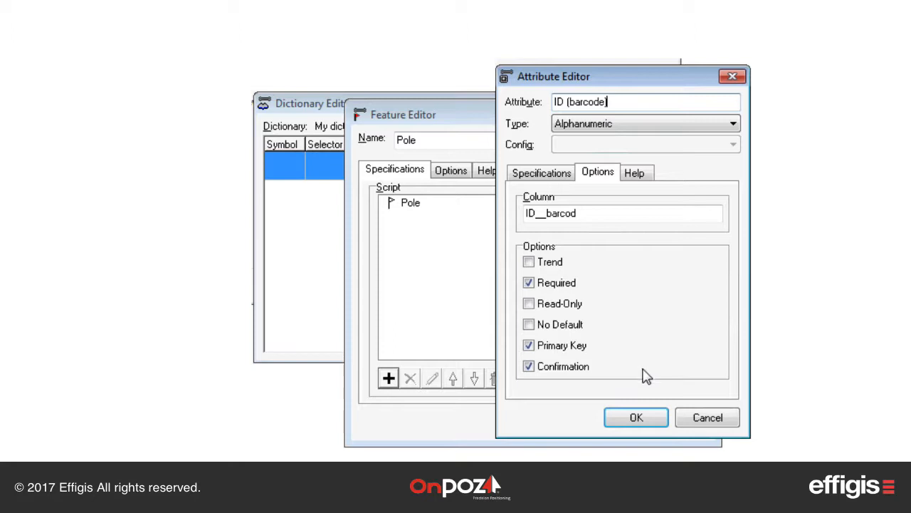
{"action": "left_click", "coordinate": [636, 418]}
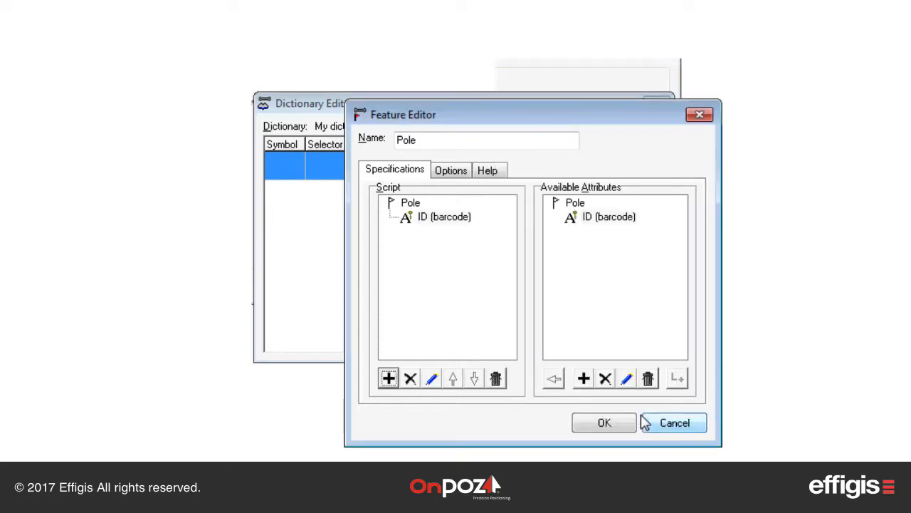
Step: Start a second attribute named Function in the Pole feature's script
{"action": "left_click", "coordinate": [388, 378]}
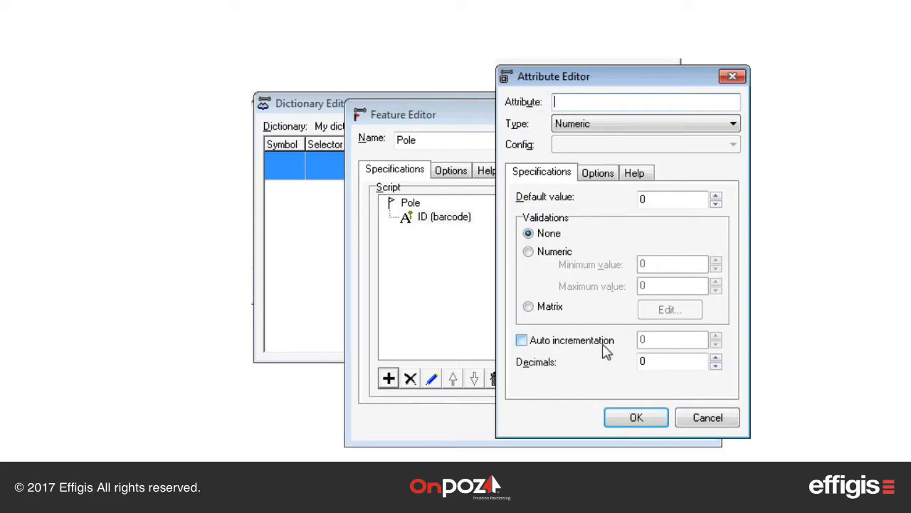
{"action": "type", "text": "Function"}
Step: Try the Logical choice type for the Function attribute, with electric as the true choice and phone as the false choice
{"action": "left_click", "coordinate": [655, 127]}
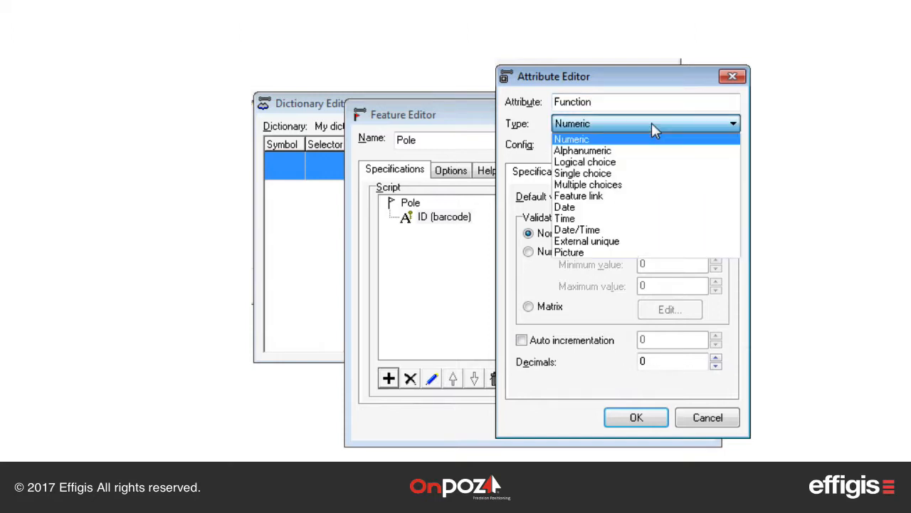
{"action": "left_click", "coordinate": [598, 162]}
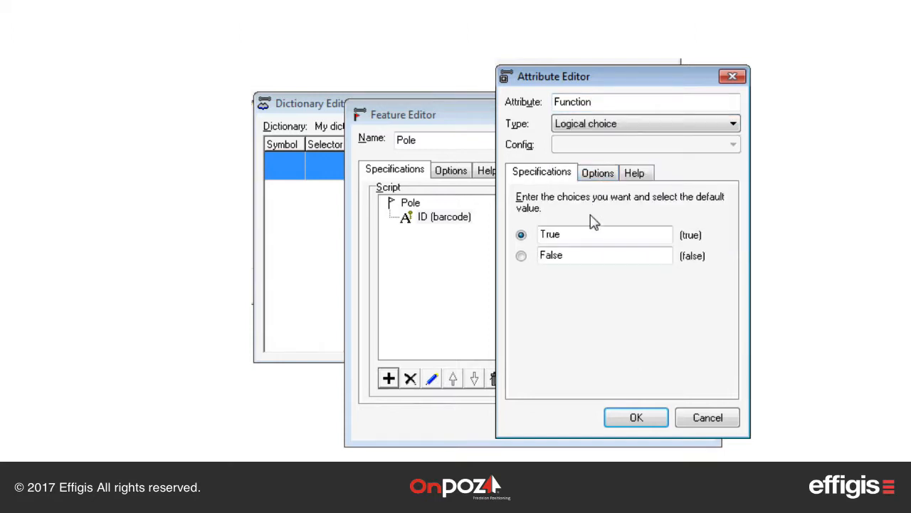
{"action": "double_click", "coordinate": [563, 239]}
{"action": "type", "text": "electric"}
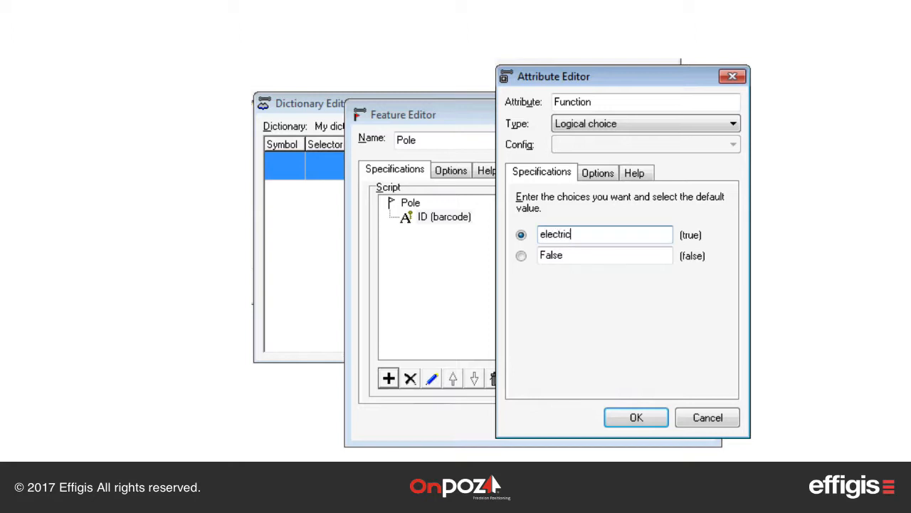
{"action": "double_click", "coordinate": [583, 255]}
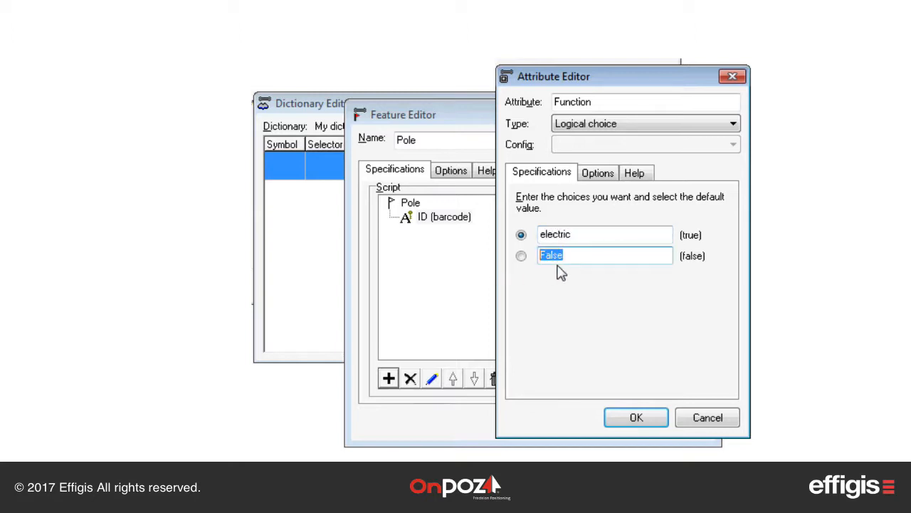
{"action": "type", "text": "phone"}
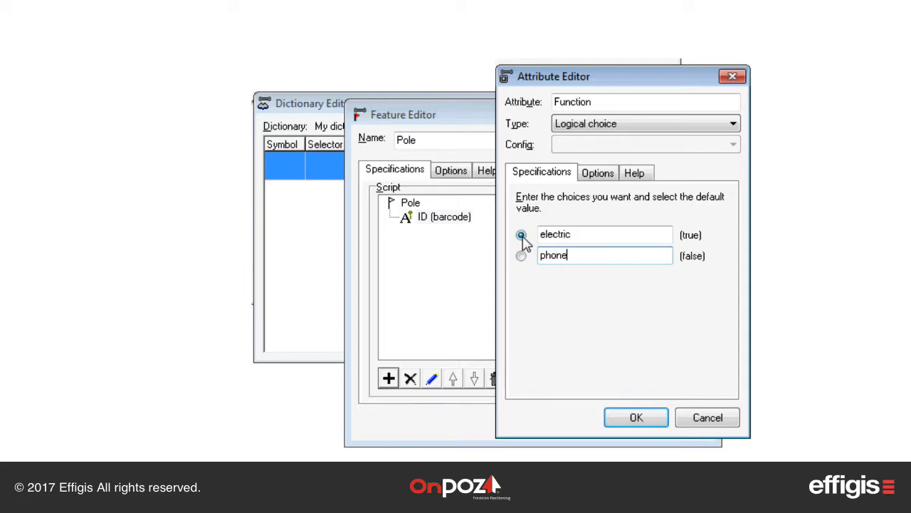
Step: Change the Function attribute's type to Single choice and define the choices electric, phone and other
{"action": "left_click", "coordinate": [650, 125]}
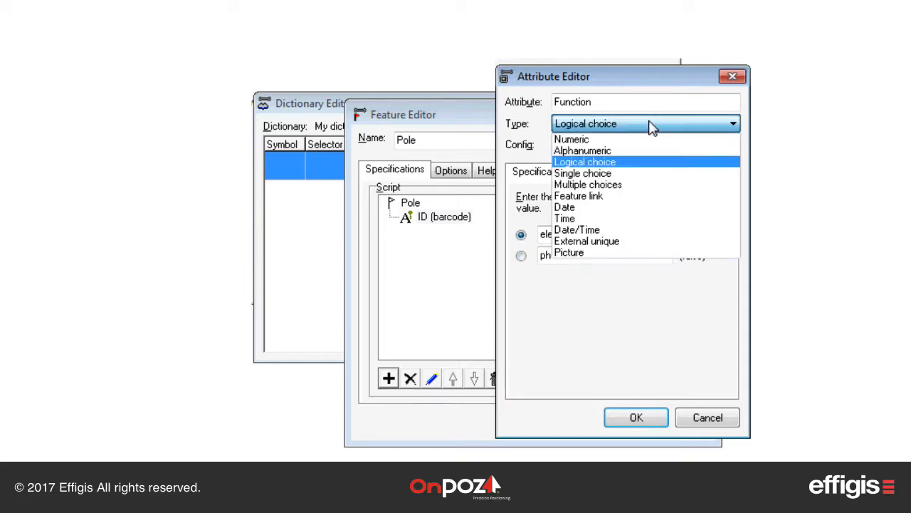
{"action": "left_click", "coordinate": [605, 178]}
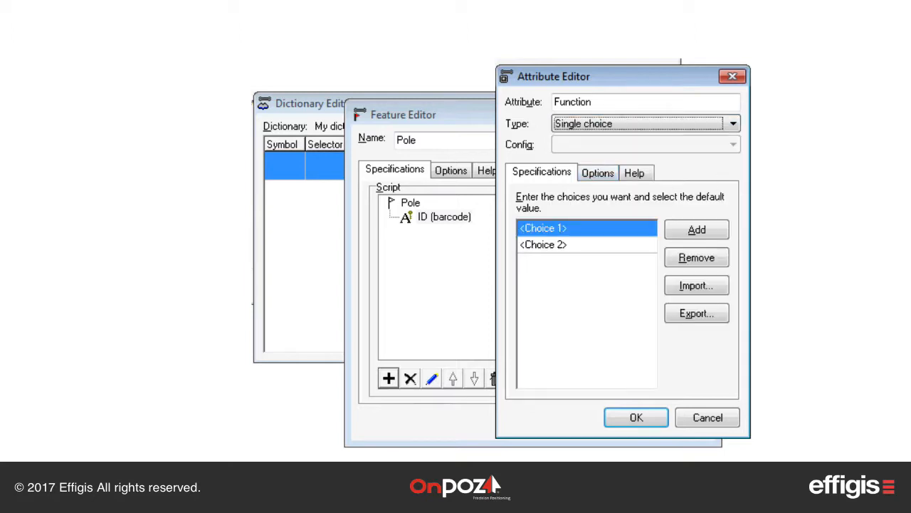
{"action": "left_click", "coordinate": [524, 228]}
{"action": "type", "text": "elect"}
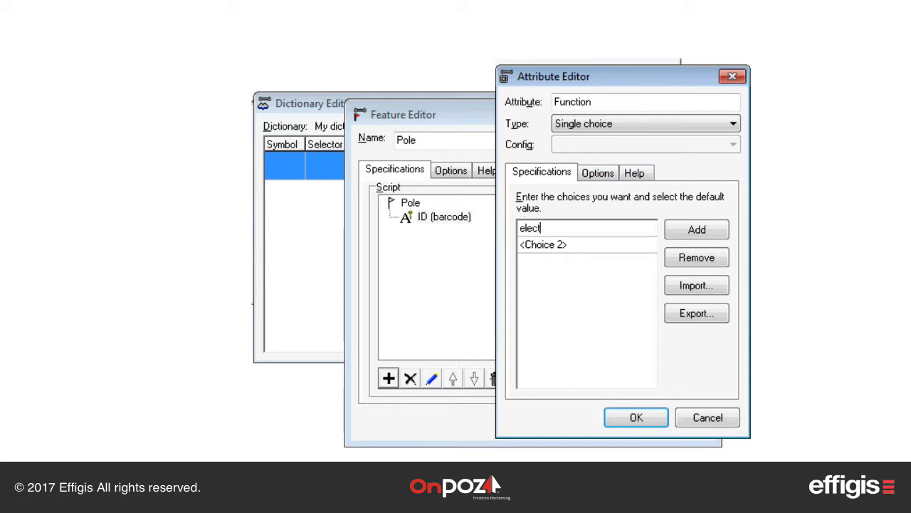
{"action": "type", "text": "ric"}
{"action": "key", "text": "Return"}
{"action": "type", "text": "phone"}
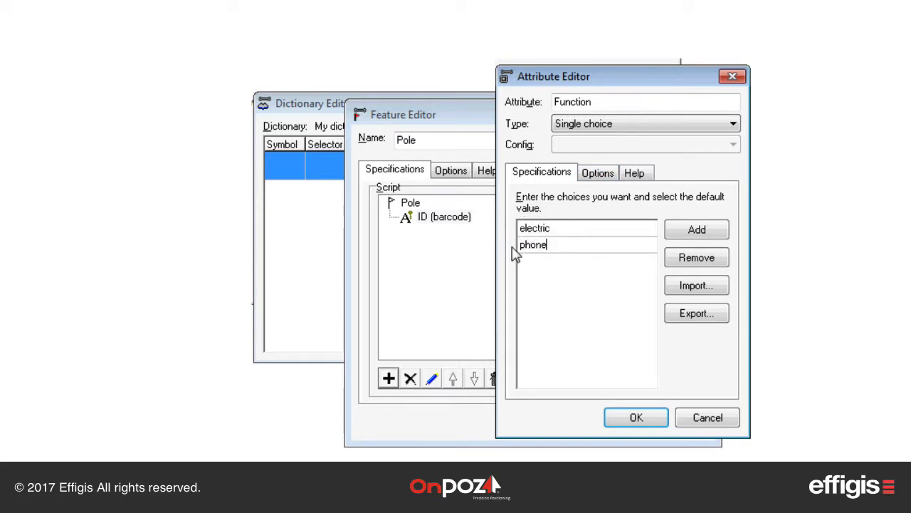
{"action": "left_click", "coordinate": [718, 229]}
{"action": "type", "text": "o"}
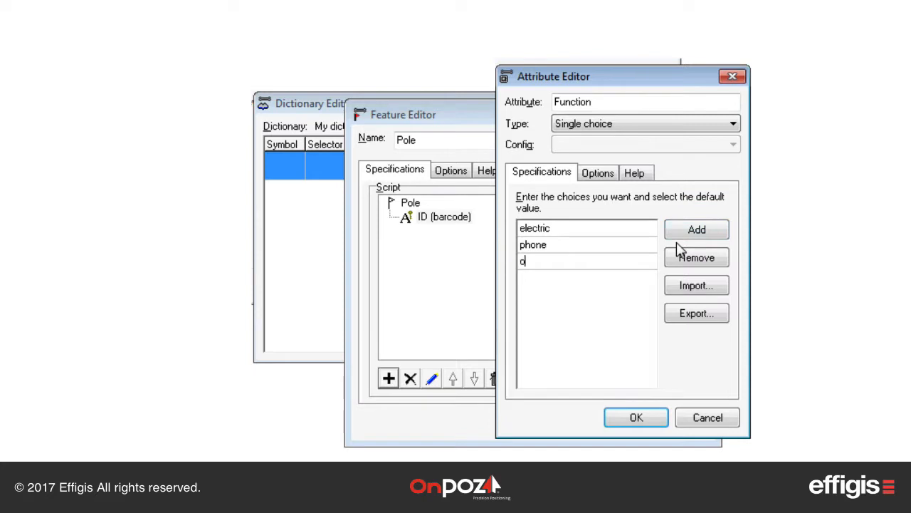
{"action": "type", "text": "ther"}
Step: Import the additional choice TV from a file and select electric as the Function attribute's default value
{"action": "left_click", "coordinate": [678, 289]}
{"action": "double_click", "coordinate": [280, 201]}
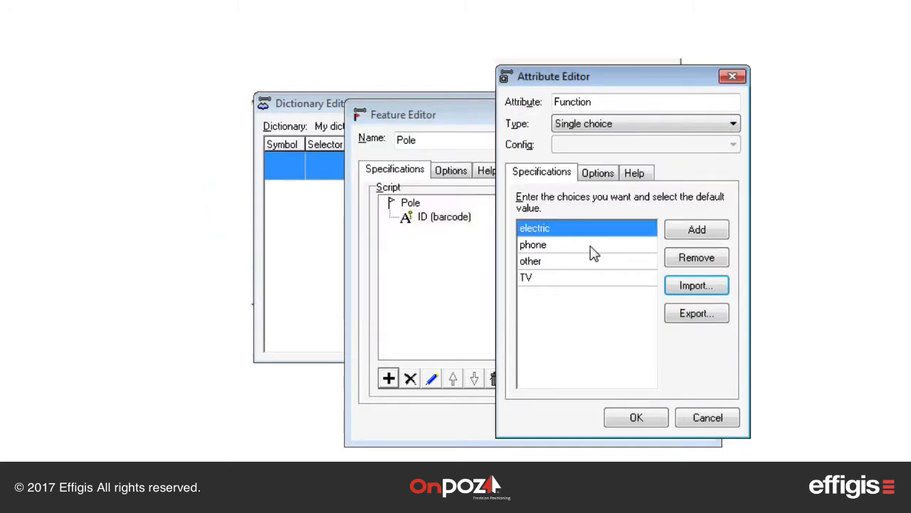
{"action": "left_click", "coordinate": [589, 246]}
{"action": "left_click", "coordinate": [588, 230]}
Step: Try the Multiple choices type with electric, phone and other, marking electric and phone as default values
{"action": "left_click", "coordinate": [629, 126]}
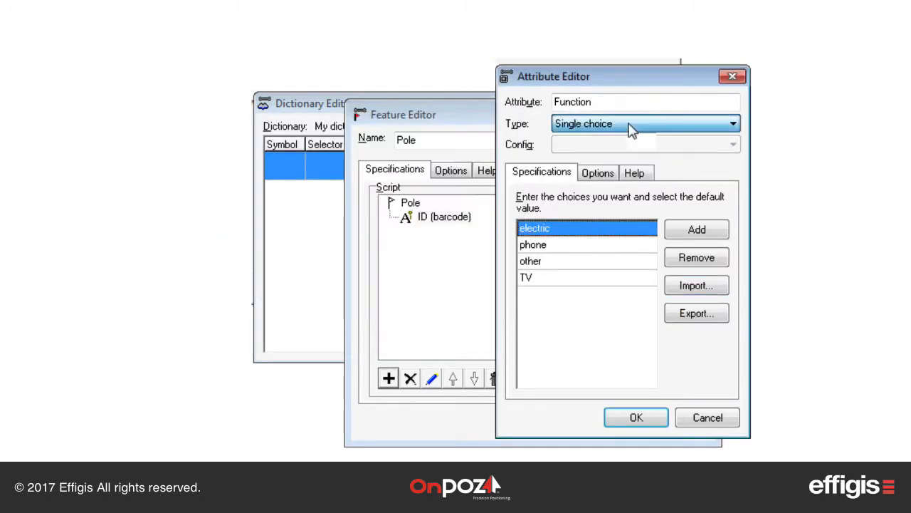
{"action": "left_click", "coordinate": [604, 186]}
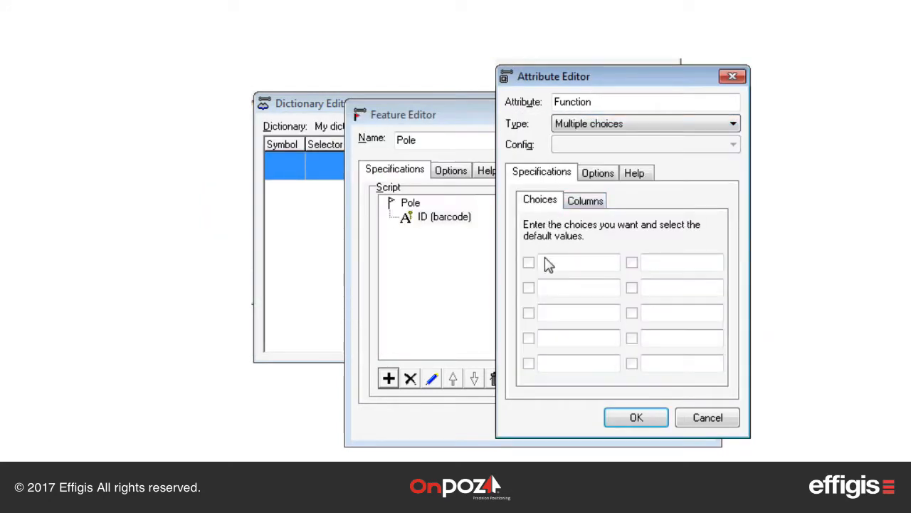
{"action": "left_click", "coordinate": [546, 261]}
{"action": "type", "text": "electric"}
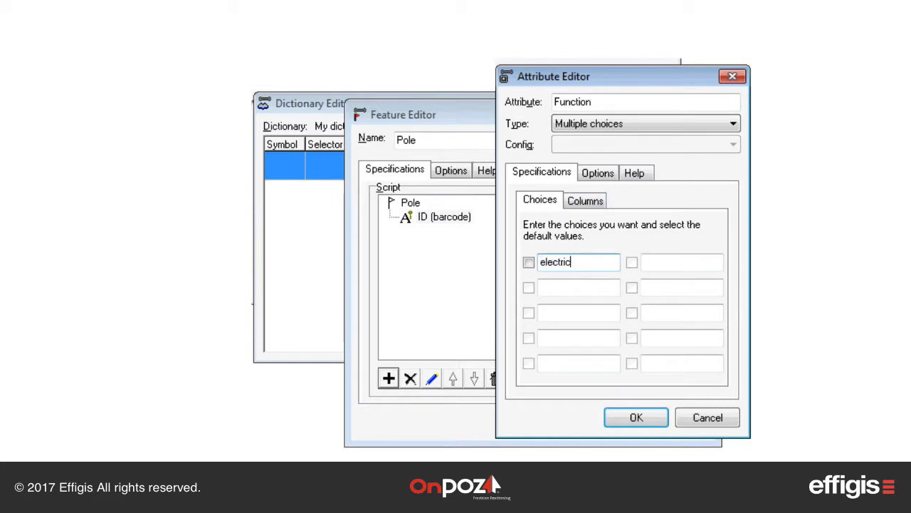
{"action": "left_click", "coordinate": [583, 285]}
{"action": "type", "text": "phone"}
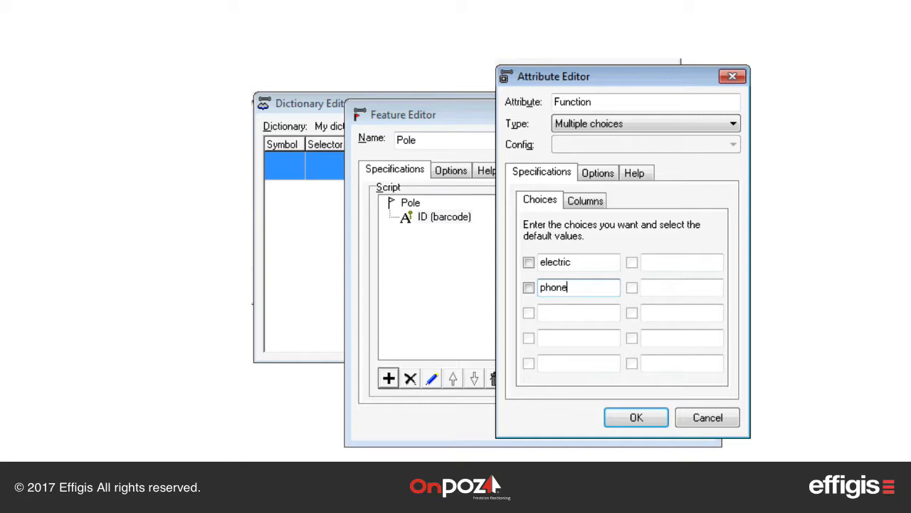
{"action": "left_click", "coordinate": [563, 312]}
{"action": "type", "text": "other"}
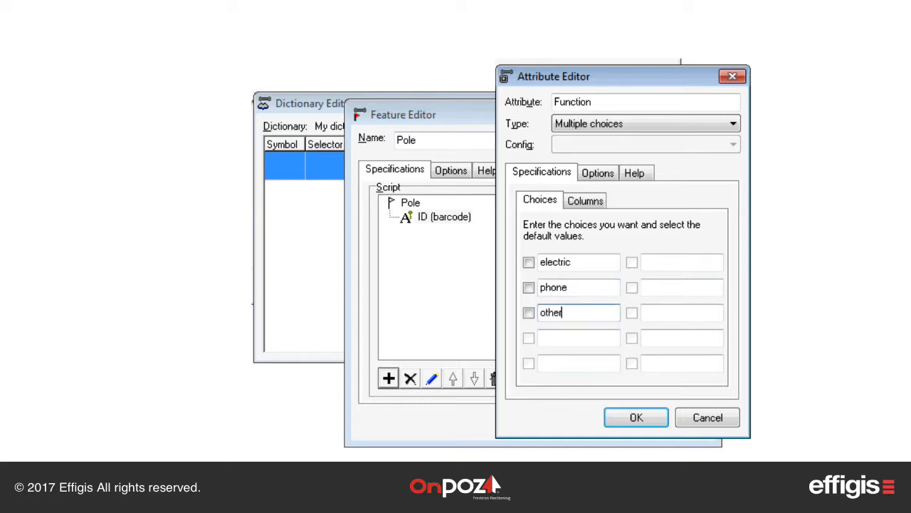
{"action": "left_click", "coordinate": [528, 287]}
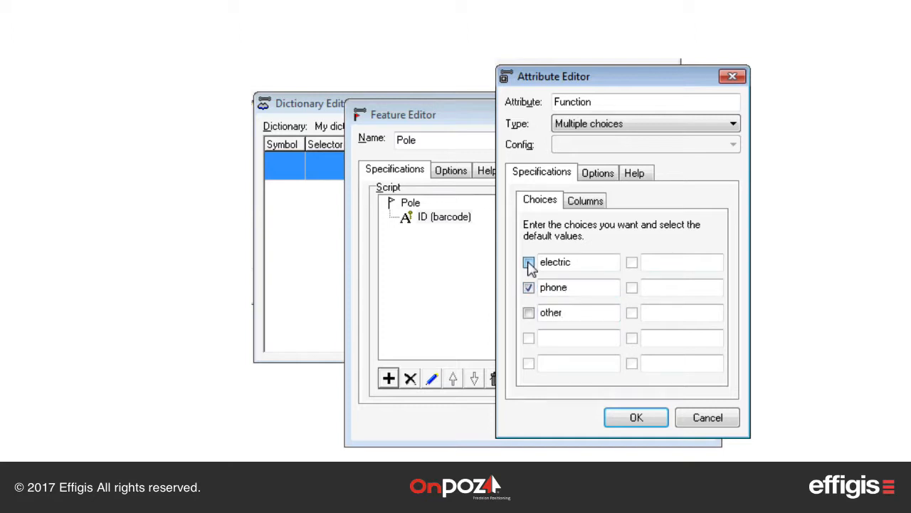
{"action": "left_click", "coordinate": [529, 262]}
Step: Set the Function attribute's type back to Single choice with electric as the default, and save the attribute
{"action": "left_click", "coordinate": [688, 124]}
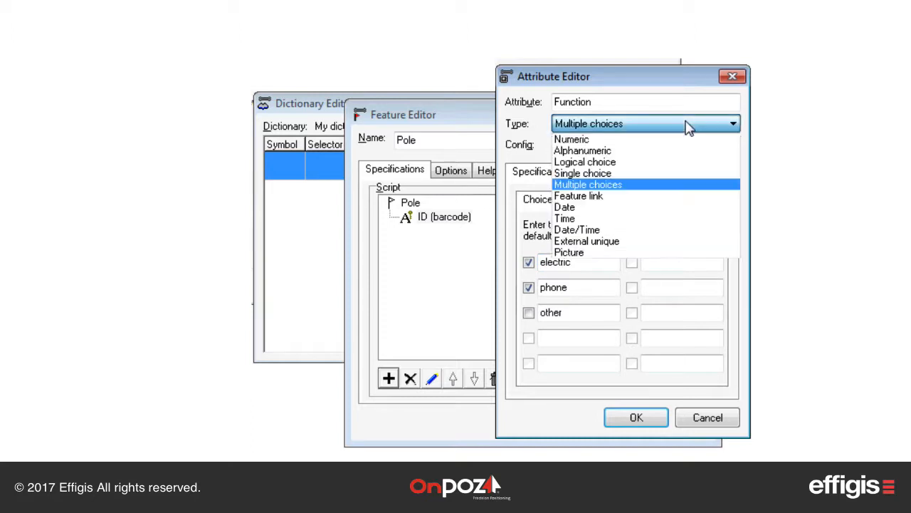
{"action": "left_click", "coordinate": [606, 175]}
{"action": "left_click", "coordinate": [631, 235]}
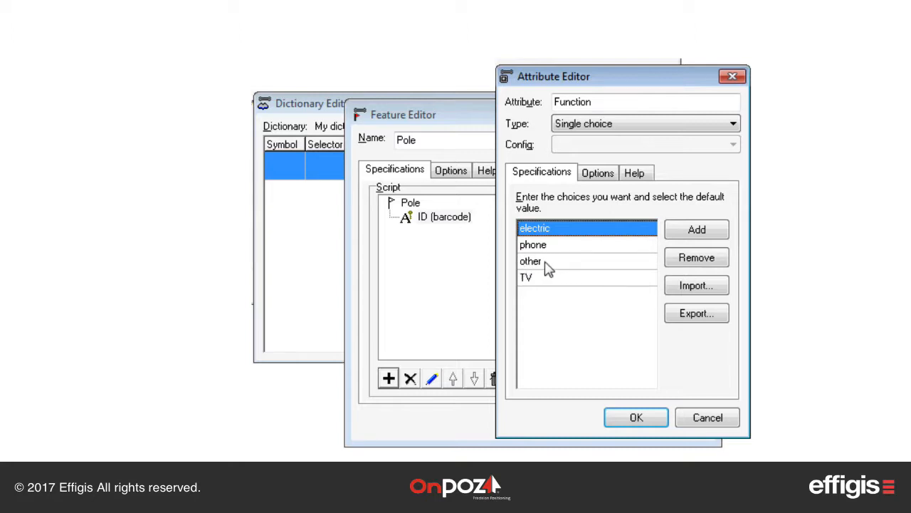
{"action": "left_click", "coordinate": [632, 419]}
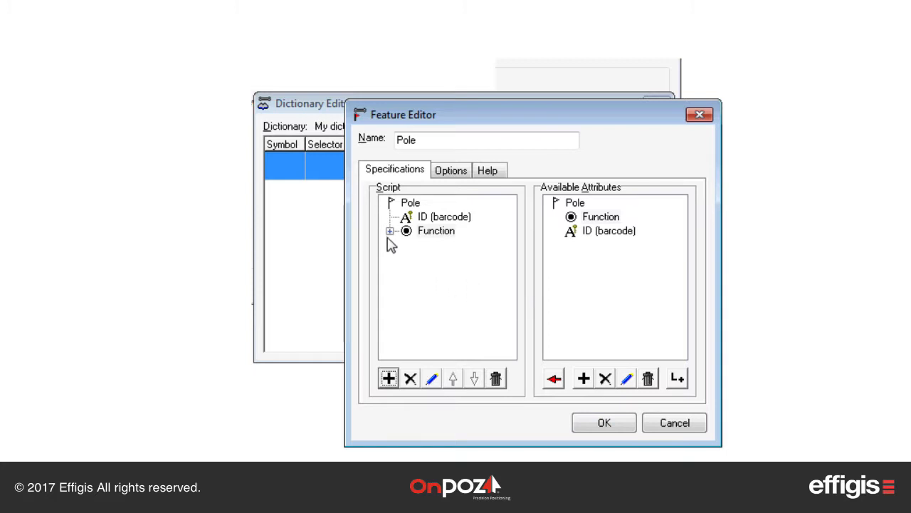
Step: Add an Alphanumeric attribute named specify under the other choice of the Function attribute in the Pole script
{"action": "left_click", "coordinate": [388, 232]}
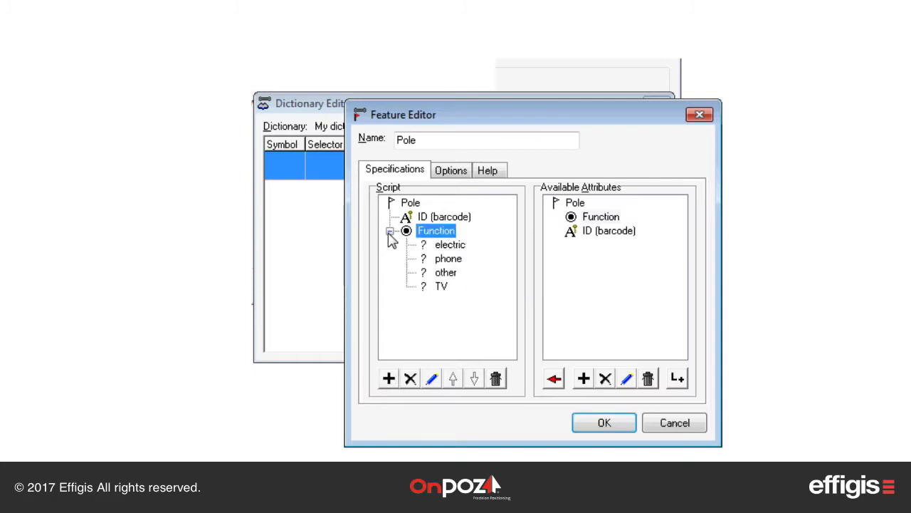
{"action": "left_click", "coordinate": [448, 275]}
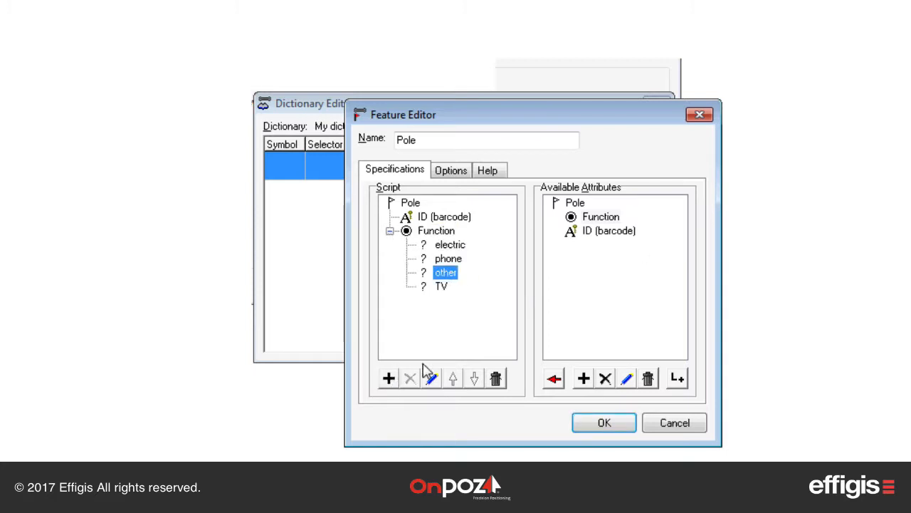
{"action": "left_click", "coordinate": [388, 378]}
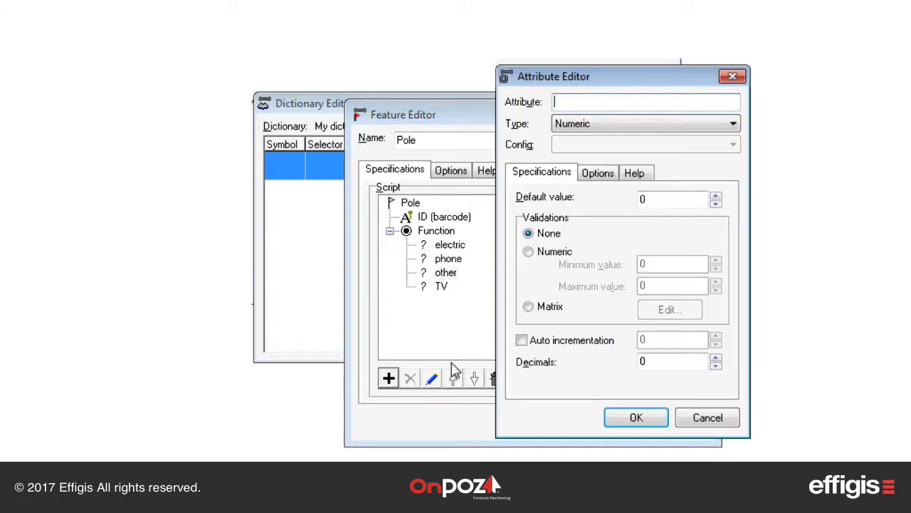
{"action": "type", "text": "specify"}
{"action": "left_click", "coordinate": [631, 124]}
{"action": "left_click", "coordinate": [592, 151]}
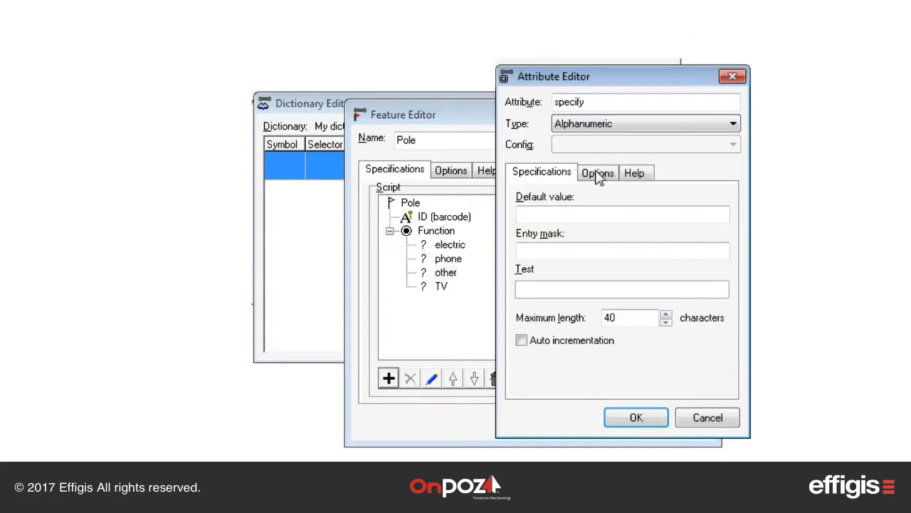
{"action": "left_click", "coordinate": [631, 417]}
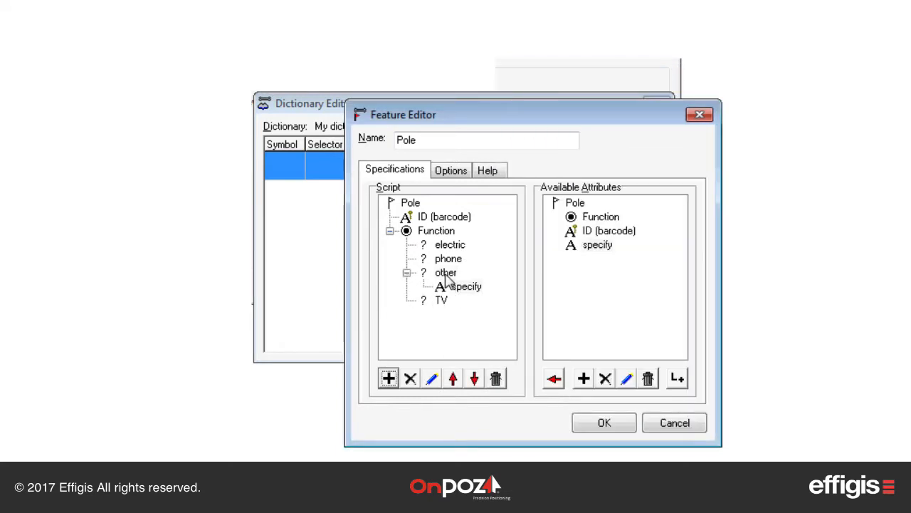
{"action": "left_click", "coordinate": [406, 273]}
{"action": "left_click", "coordinate": [390, 230]}
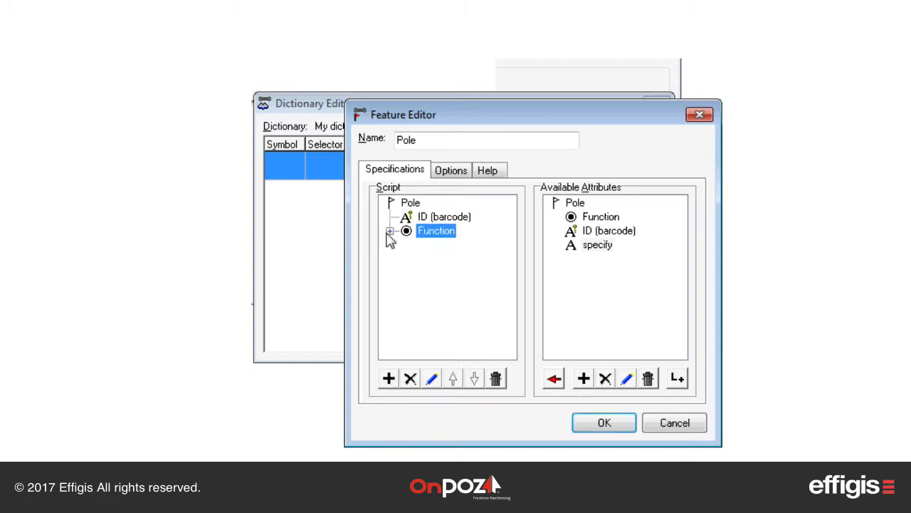
Step: Create an inspection date attribute of type Date/Time that auto-updates with the last modification date and time
{"action": "left_click", "coordinate": [388, 378]}
{"action": "type", "text": "ins"}
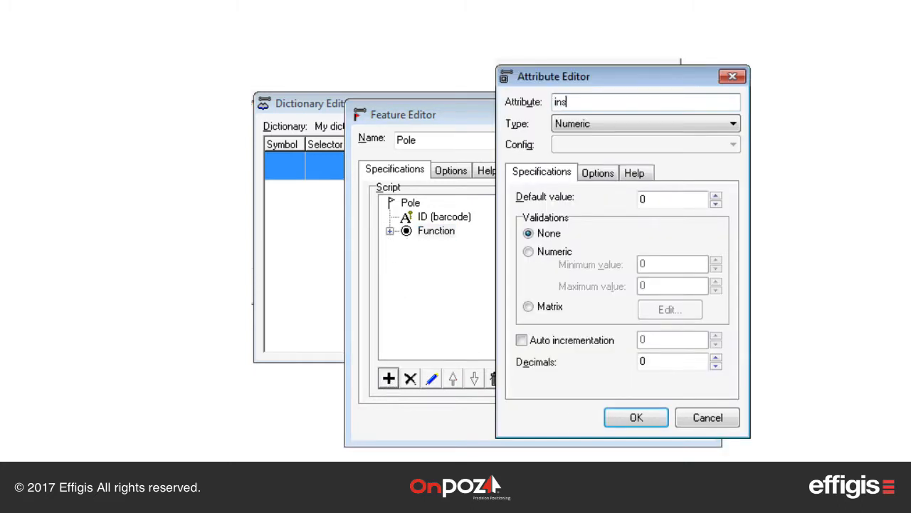
{"action": "type", "text": "pection date"}
{"action": "left_click", "coordinate": [590, 125]}
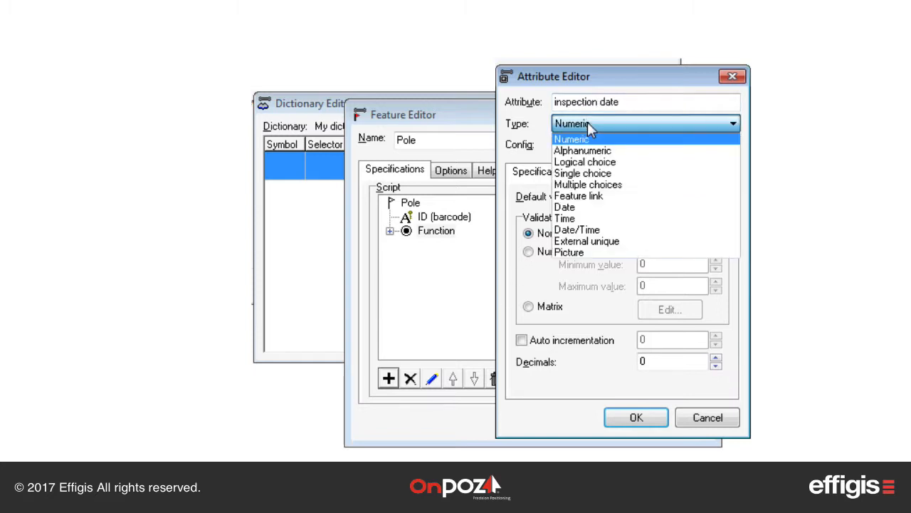
{"action": "left_click", "coordinate": [583, 230]}
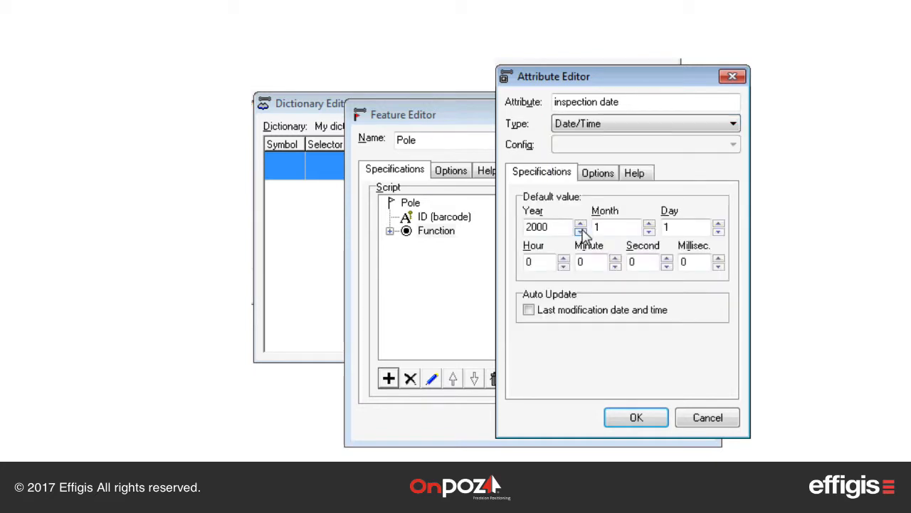
{"action": "left_click", "coordinate": [529, 312]}
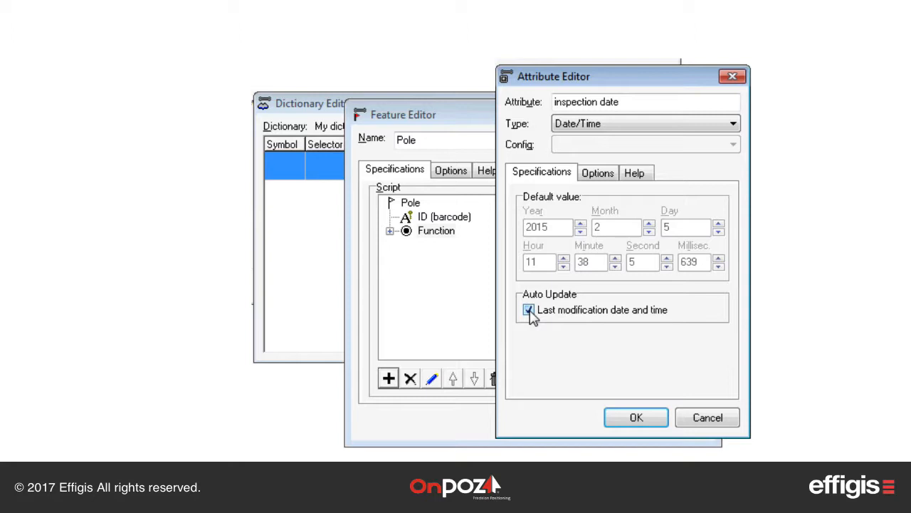
Step: Make the inspection date attribute Read-Only and save it to the script
{"action": "left_click", "coordinate": [593, 180]}
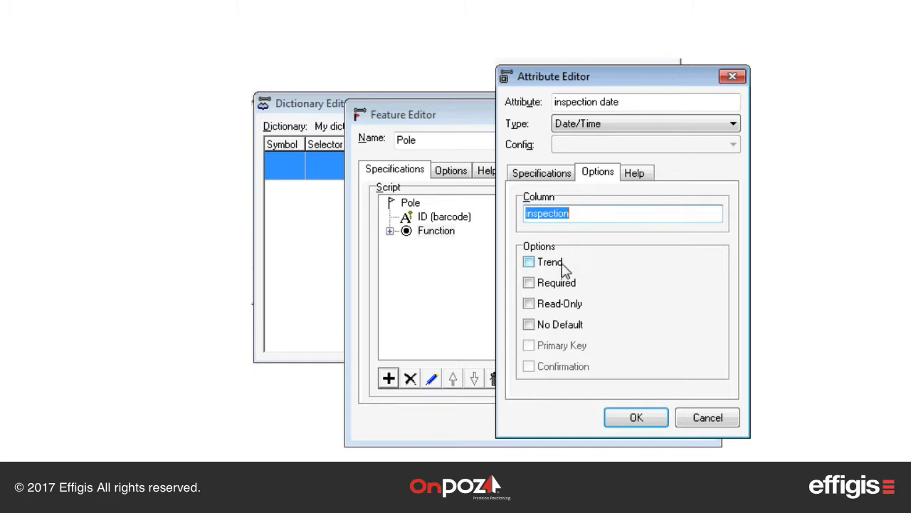
{"action": "left_click", "coordinate": [548, 308]}
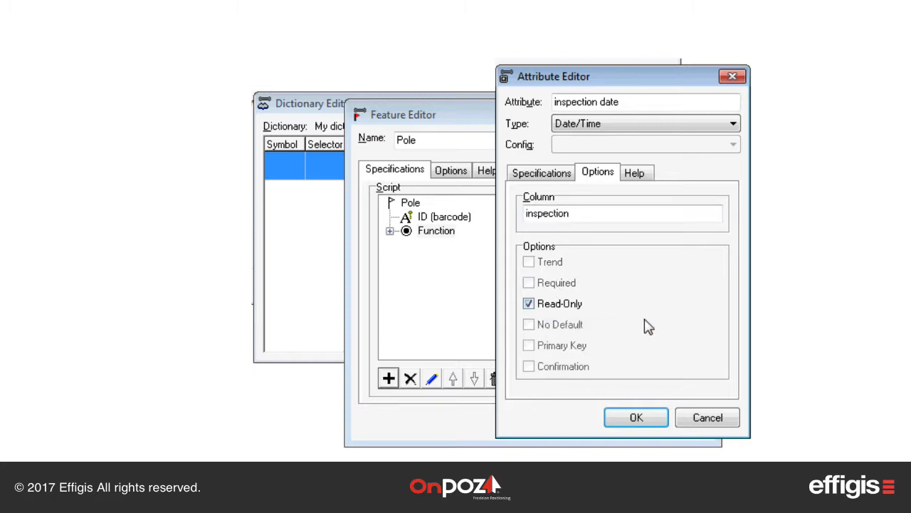
{"action": "left_click", "coordinate": [636, 418]}
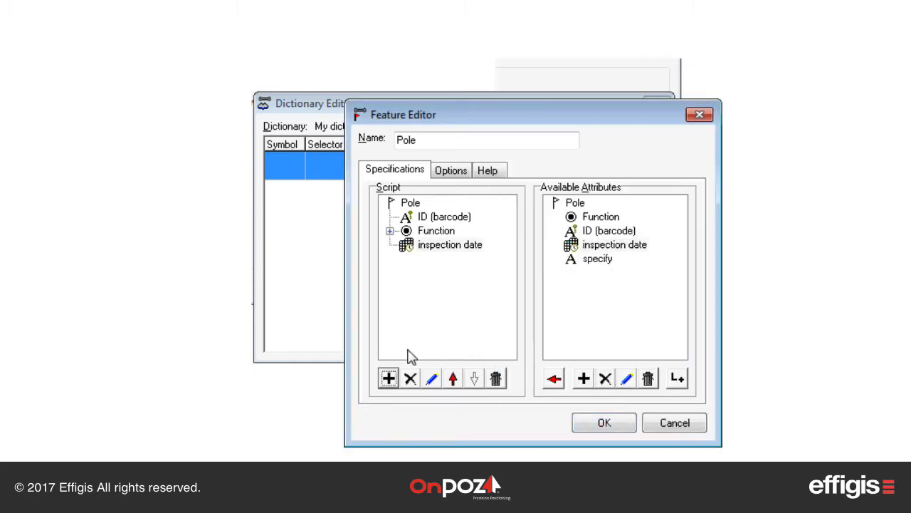
Step: Add an attribute named picture of type Picture with the help text "picture the barcode"
{"action": "left_click", "coordinate": [389, 379]}
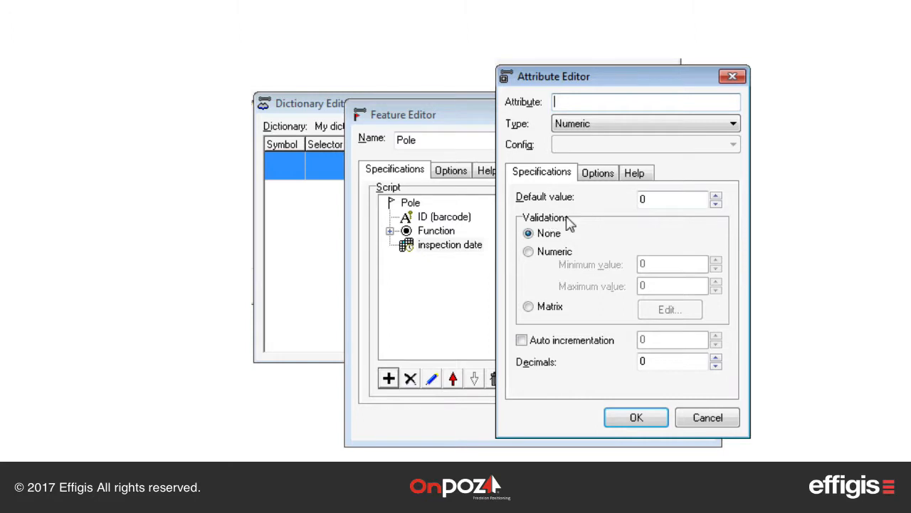
{"action": "type", "text": "picture"}
{"action": "left_click", "coordinate": [648, 123]}
{"action": "left_click", "coordinate": [584, 252]}
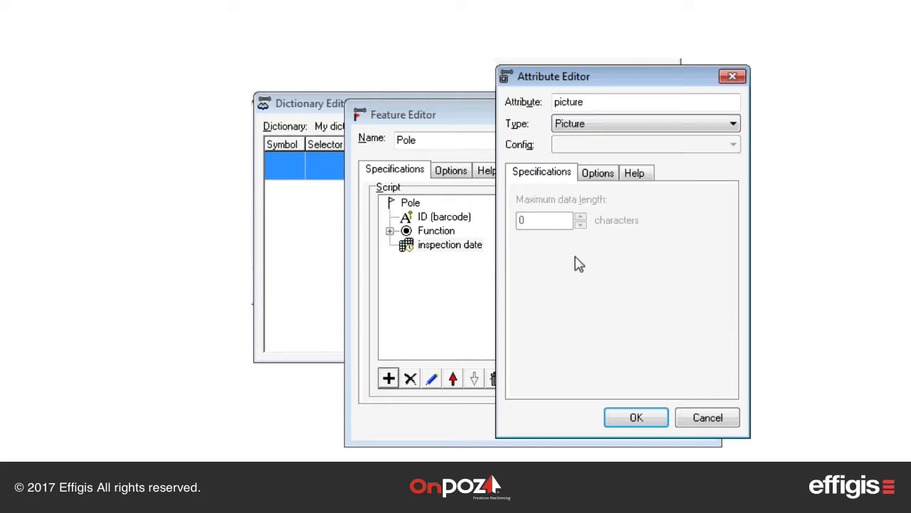
{"action": "left_click", "coordinate": [641, 174]}
{"action": "left_click", "coordinate": [620, 246]}
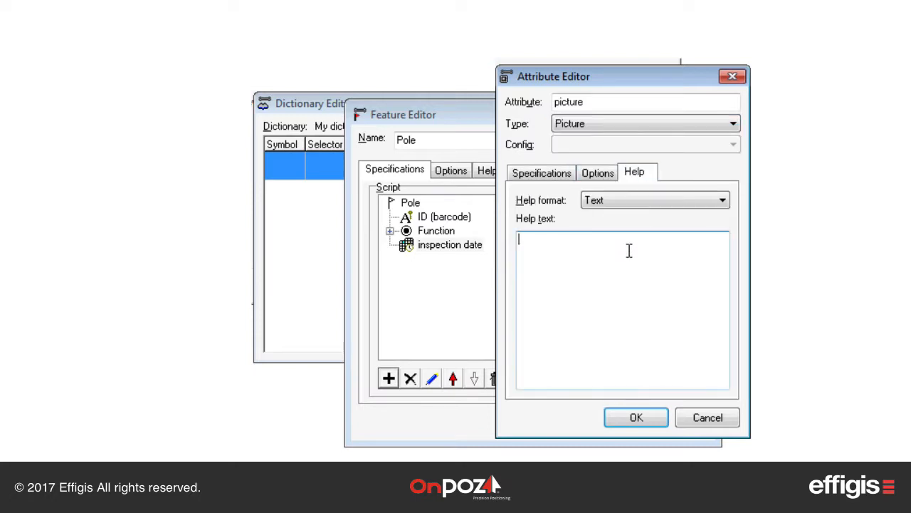
{"action": "type", "text": "picture the barcode"}
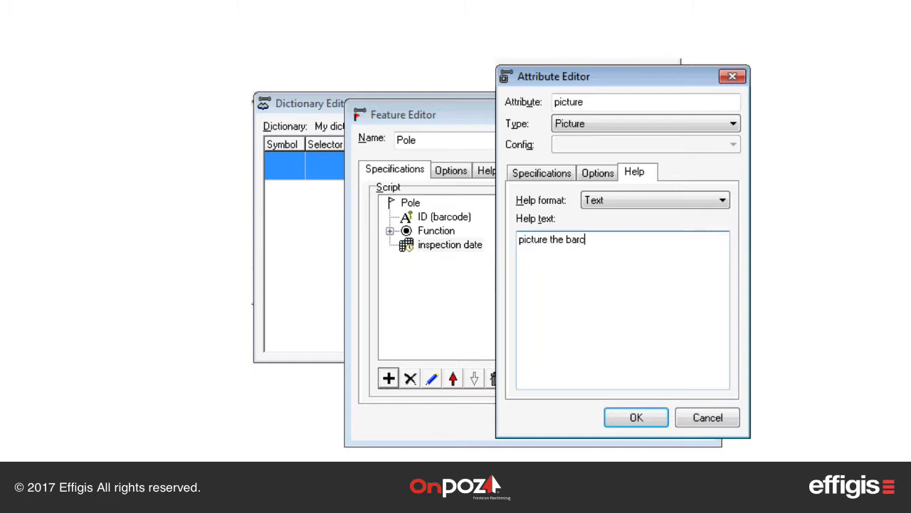
{"action": "left_click", "coordinate": [636, 422]}
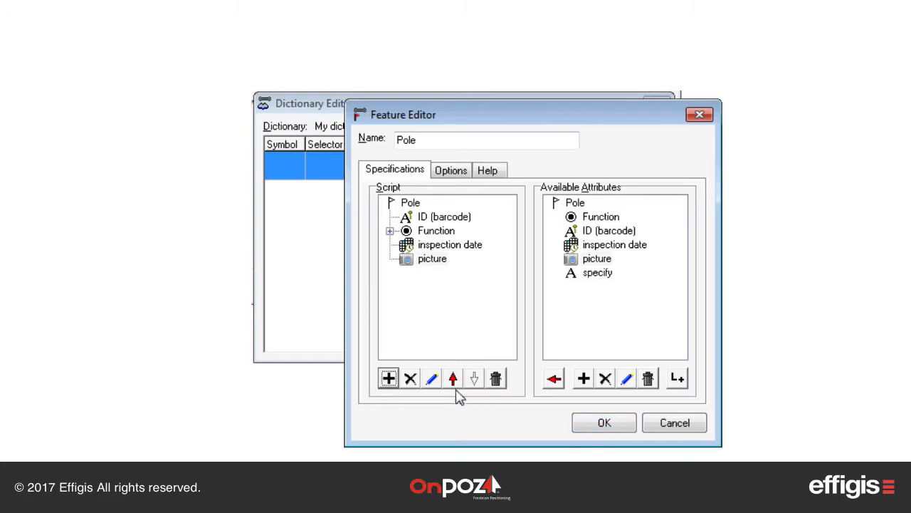
Step: Try moving the picture attribute above inspection date in the script, and return it to the end
{"action": "left_click", "coordinate": [432, 259]}
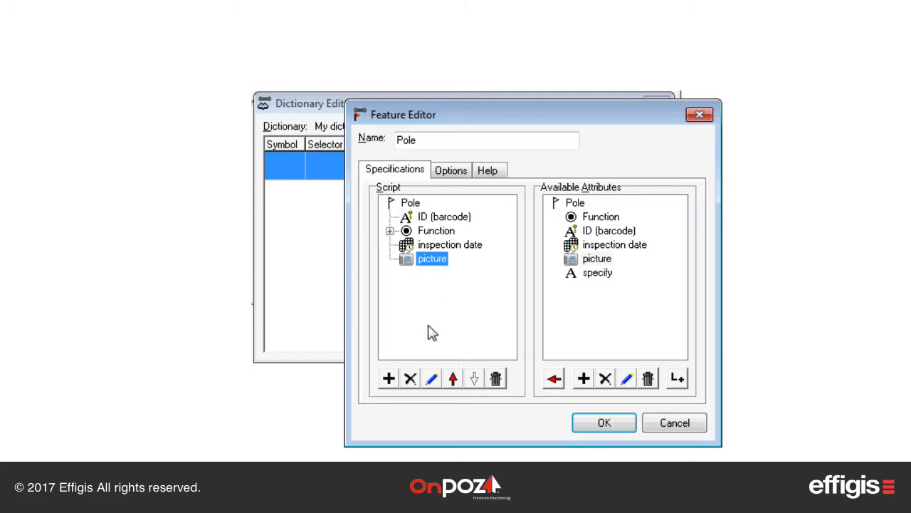
{"action": "left_click", "coordinate": [453, 383]}
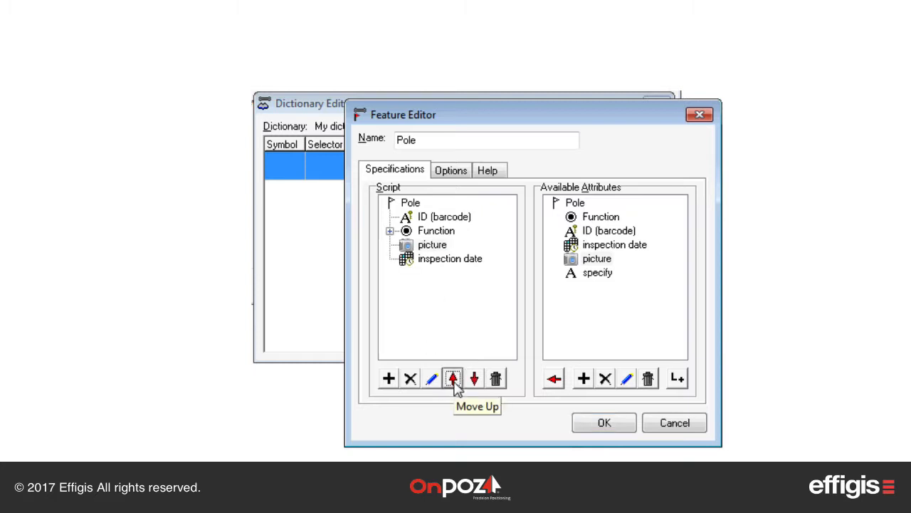
{"action": "left_click", "coordinate": [472, 380]}
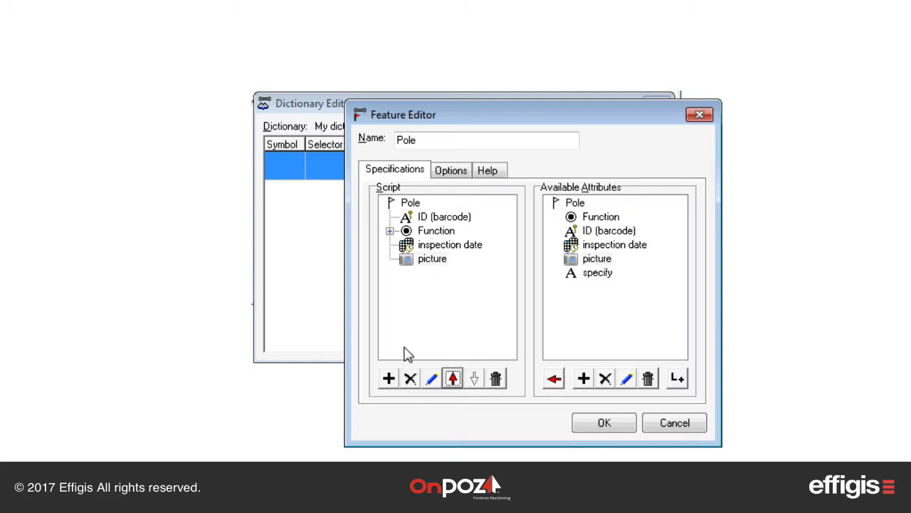
Step: Change the Pole feature's symbol to the ELECPOLE.BMP bitmap
{"action": "left_click", "coordinate": [451, 171]}
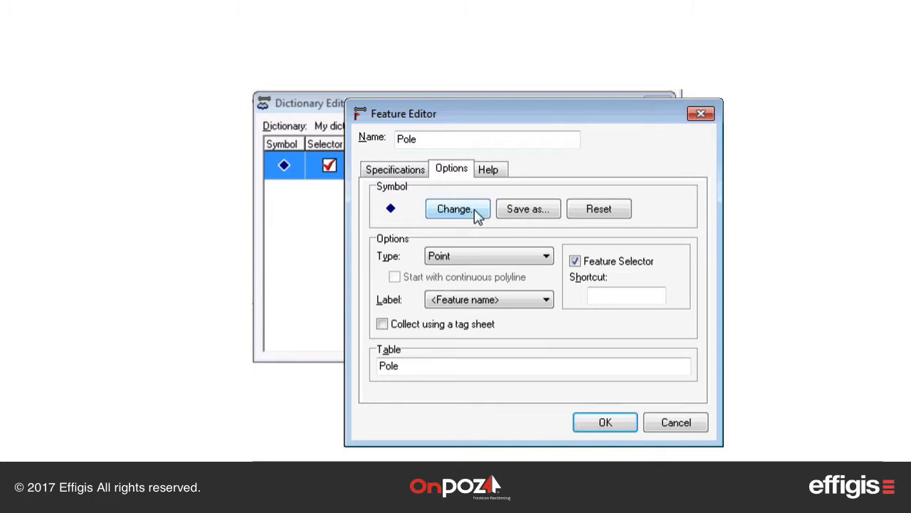
{"action": "left_click", "coordinate": [478, 212]}
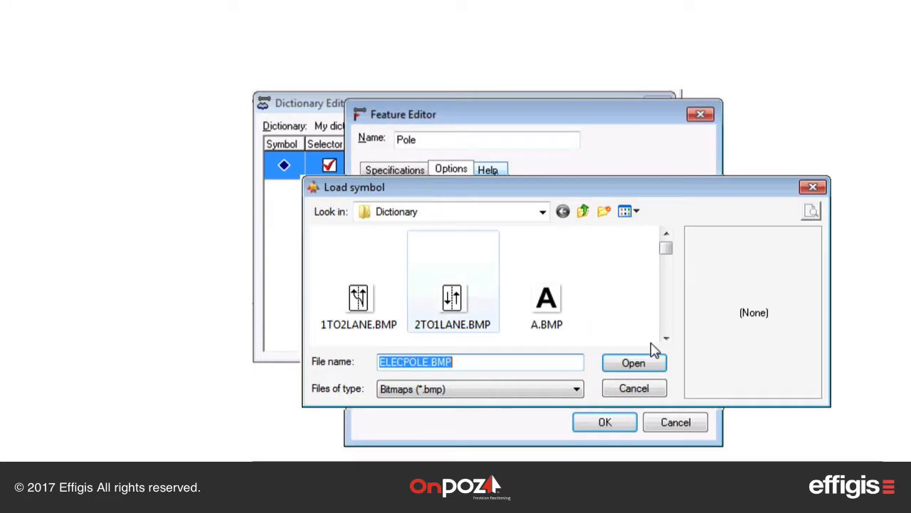
{"action": "left_click", "coordinate": [634, 364]}
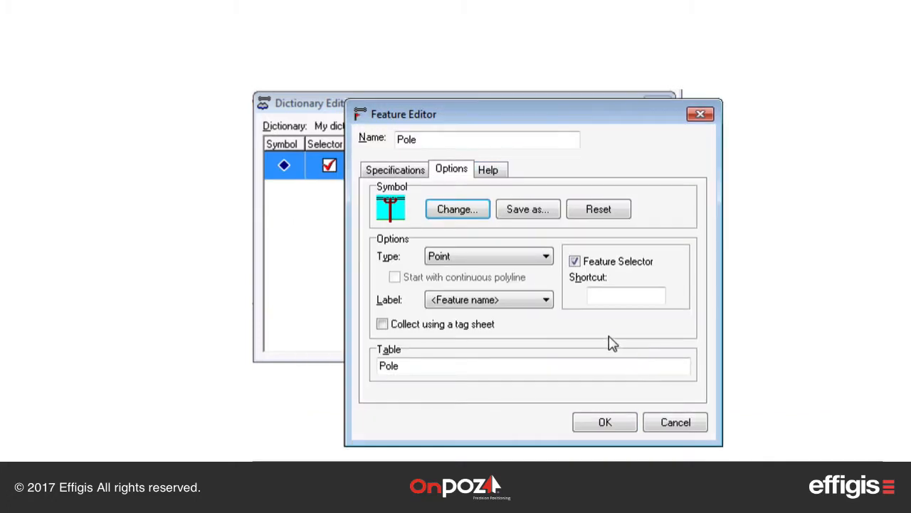
Step: Review the available feature types, set the Pole feature's label to ID (barcode) and its shortcut to P
{"action": "left_click", "coordinate": [545, 259]}
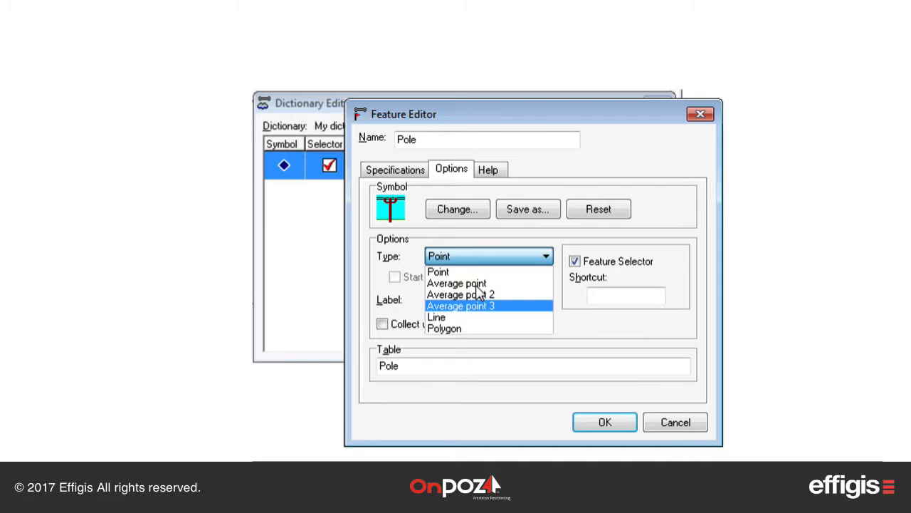
{"action": "left_click", "coordinate": [545, 259]}
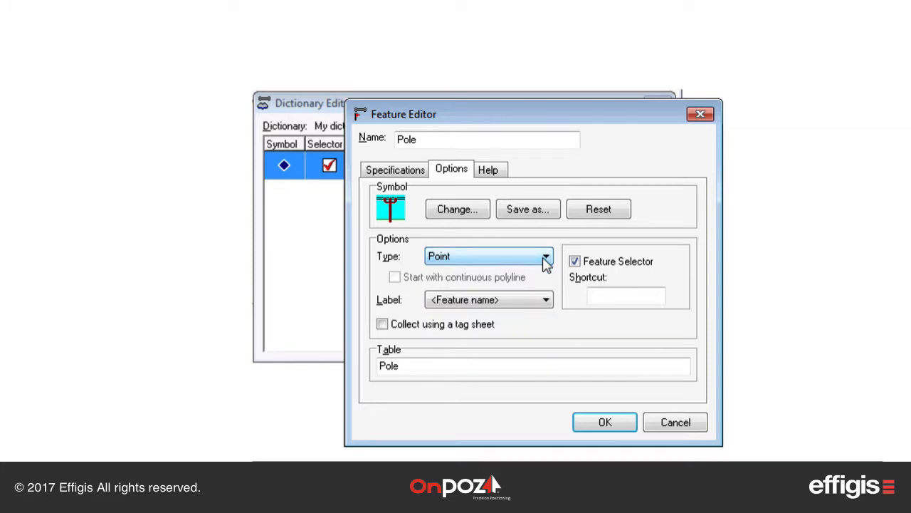
{"action": "left_click", "coordinate": [534, 305]}
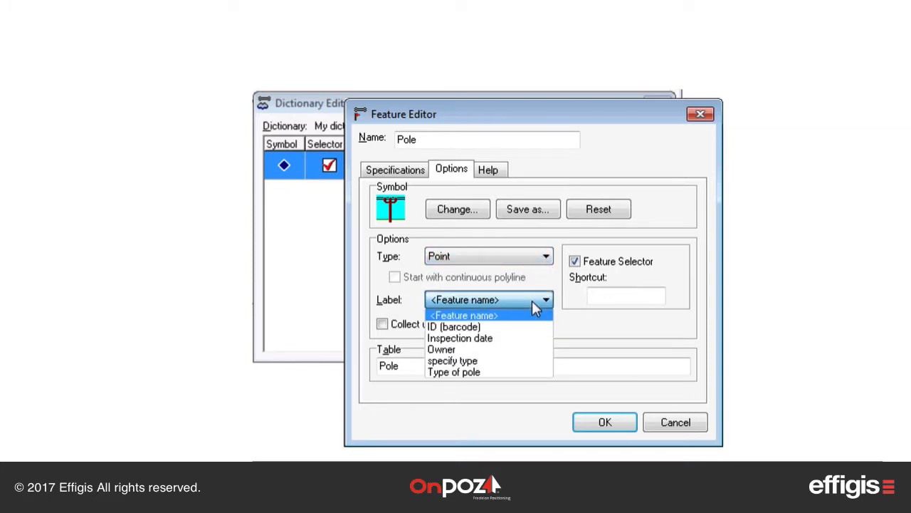
{"action": "left_click", "coordinate": [497, 327]}
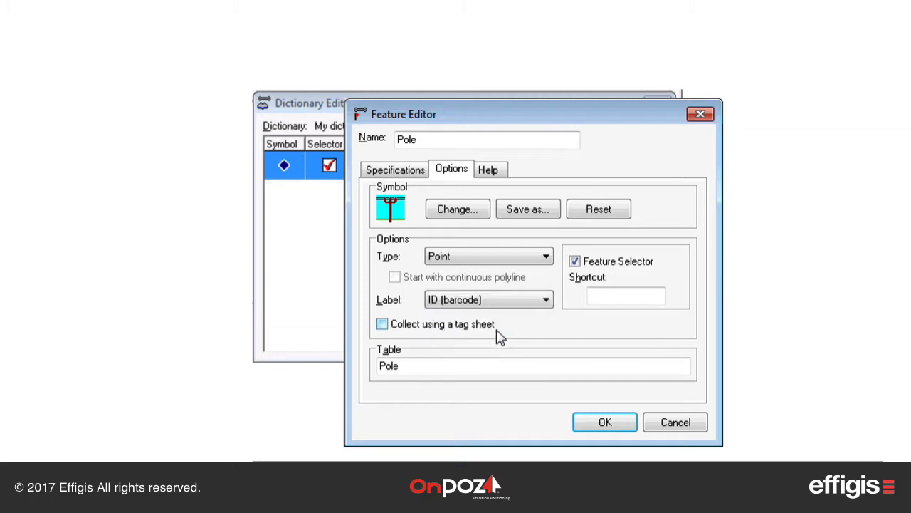
{"action": "left_click", "coordinate": [620, 295]}
{"action": "type", "text": "P"}
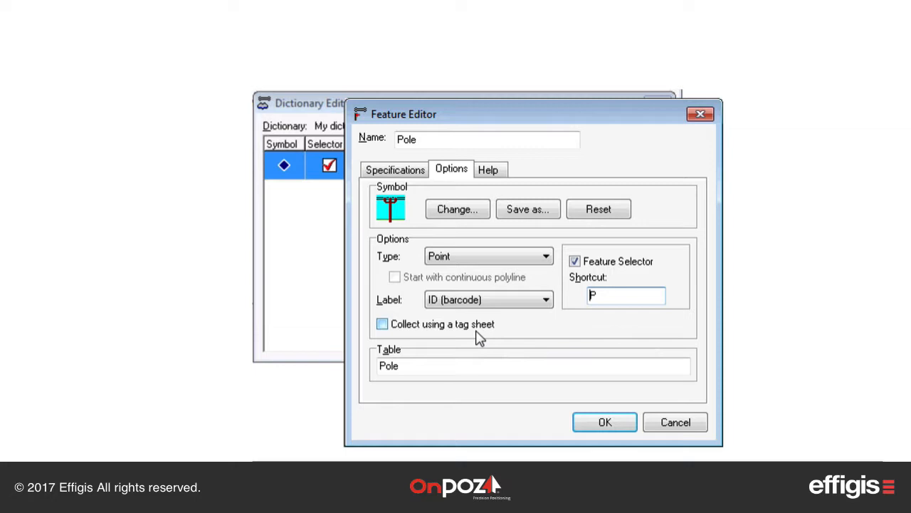
Step: Enter the help text "only GPS wood pole" for the Pole feature and save the feature
{"action": "left_click", "coordinate": [488, 171]}
{"action": "left_click", "coordinate": [508, 281]}
{"action": "type", "text": "on"}
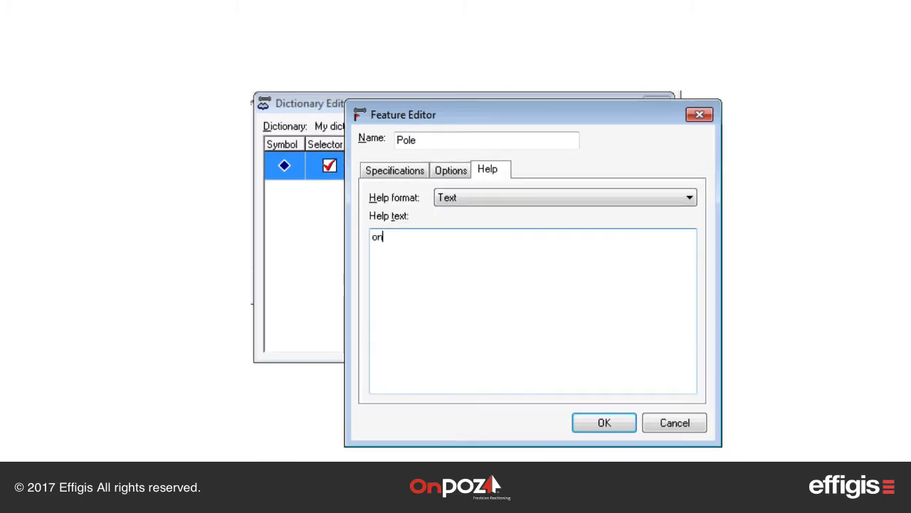
{"action": "type", "text": "ly GPS wood pole"}
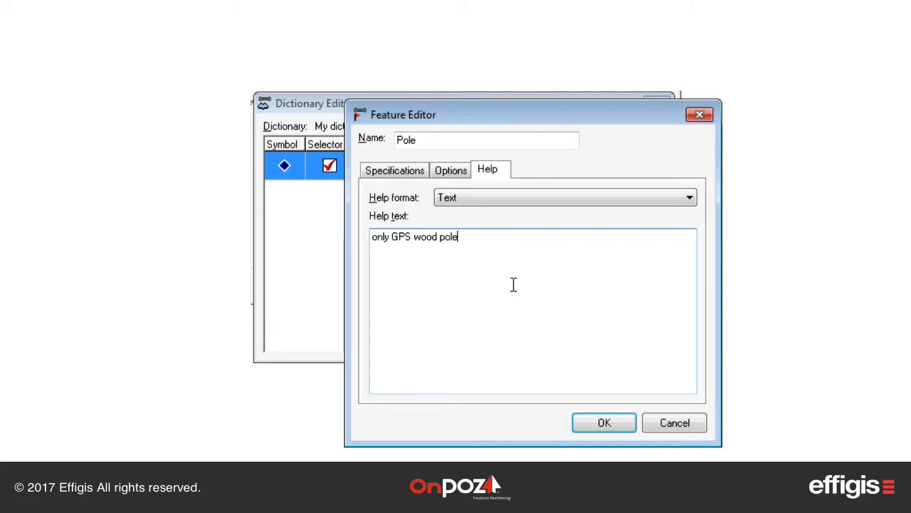
{"action": "left_click", "coordinate": [603, 425]}
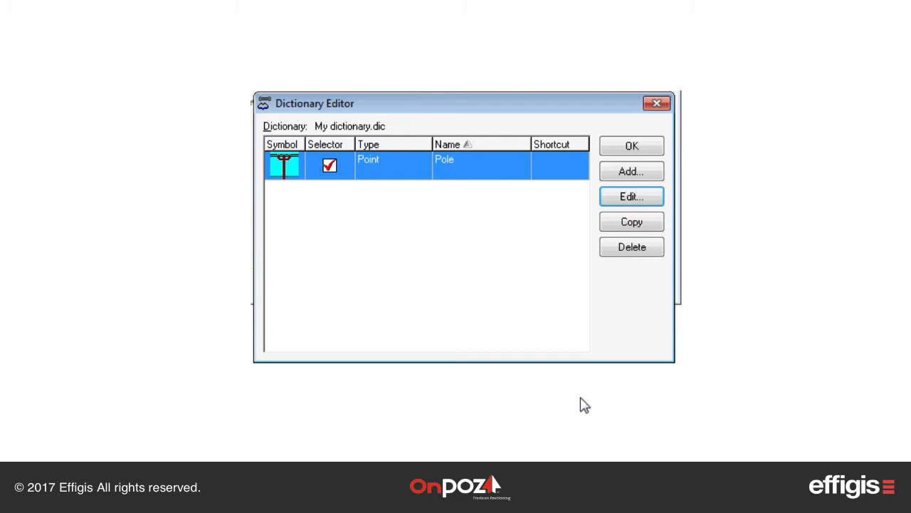
Step: Add a new feature named transfo to the dictionary and give it a numeric attribute named voltage
{"action": "left_click", "coordinate": [644, 175]}
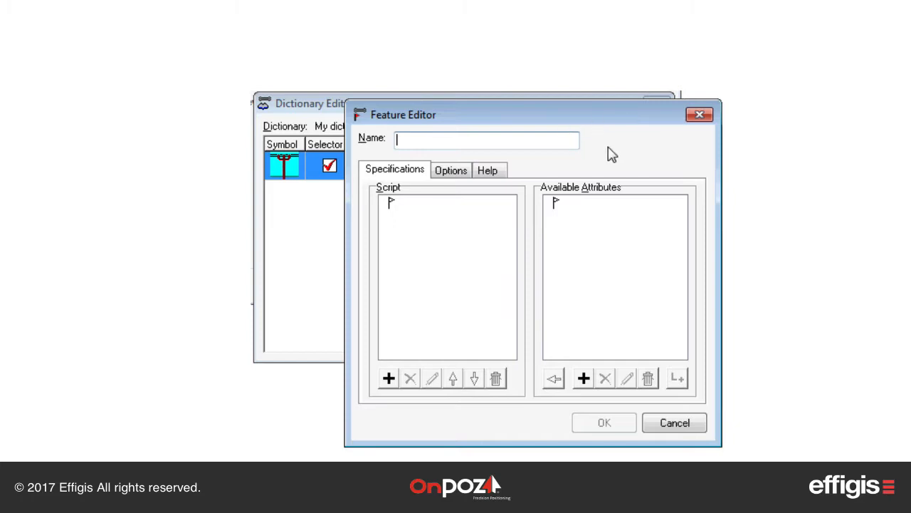
{"action": "type", "text": "tra"}
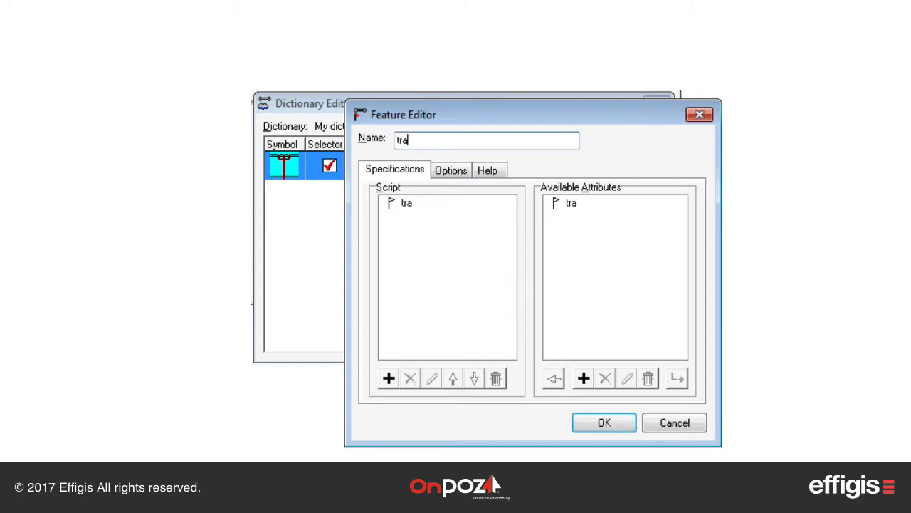
{"action": "type", "text": "nsfo"}
{"action": "left_click", "coordinate": [389, 378]}
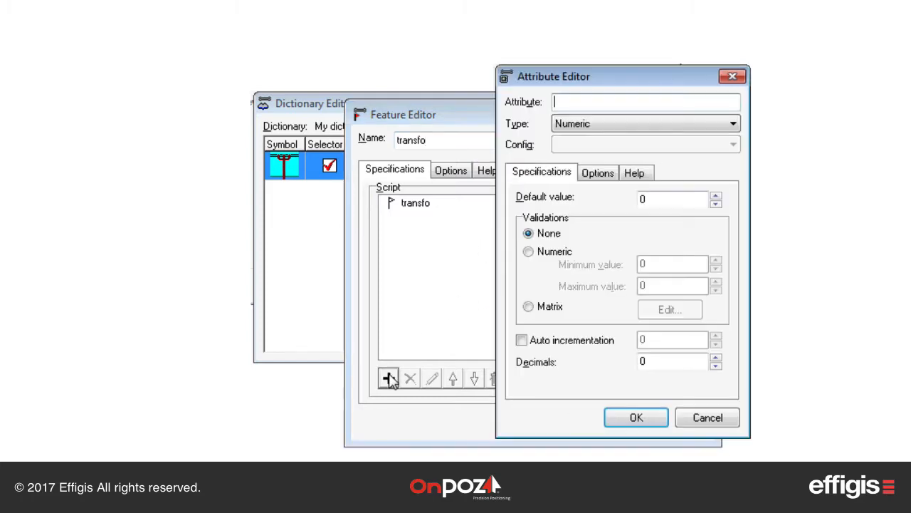
{"action": "type", "text": "voltage"}
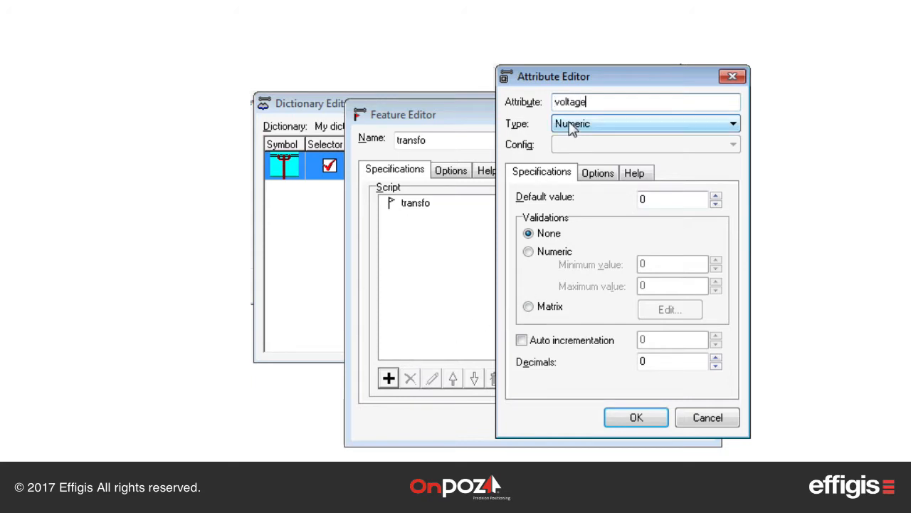
{"action": "left_click", "coordinate": [622, 418]}
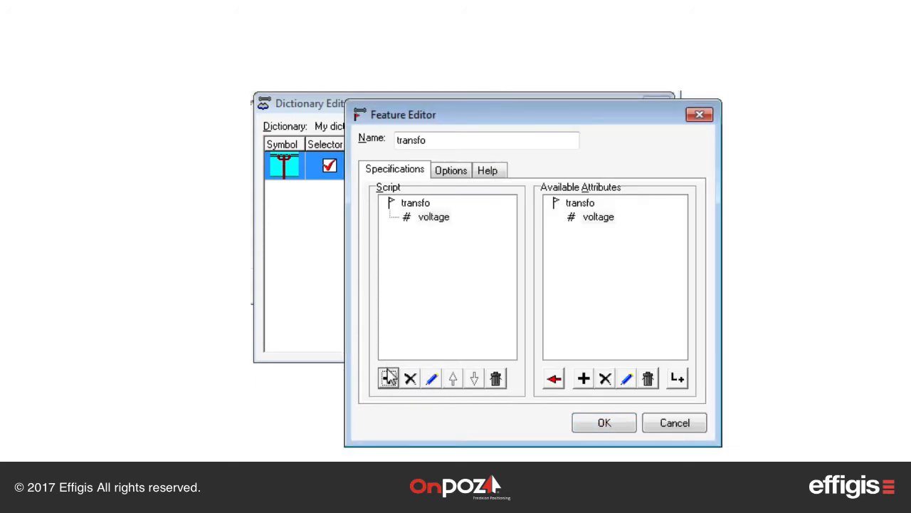
Step: Add a numeric attribute named serial number to the transfo feature's script
{"action": "left_click", "coordinate": [389, 378]}
{"action": "type", "text": "s"}
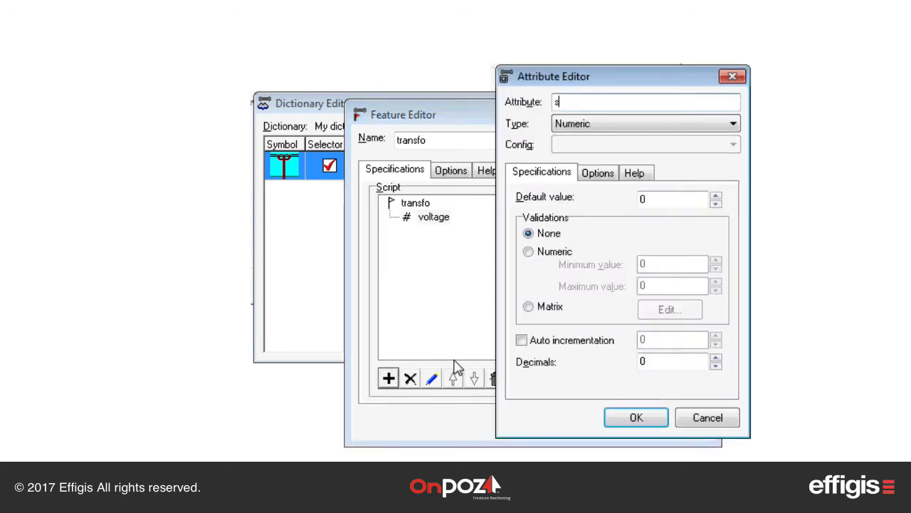
{"action": "type", "text": "erial number"}
{"action": "left_click", "coordinate": [634, 419]}
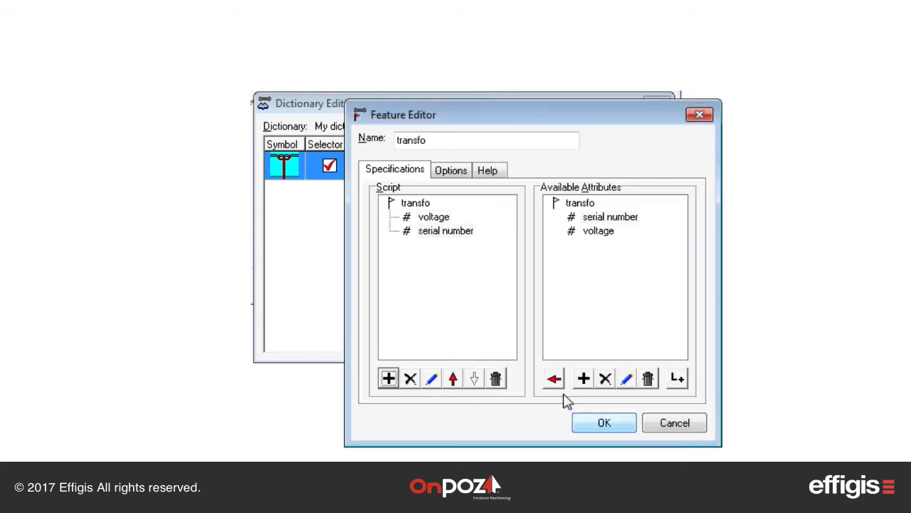
Step: Exclude the transfo feature from the feature selector and save the feature
{"action": "left_click", "coordinate": [452, 171]}
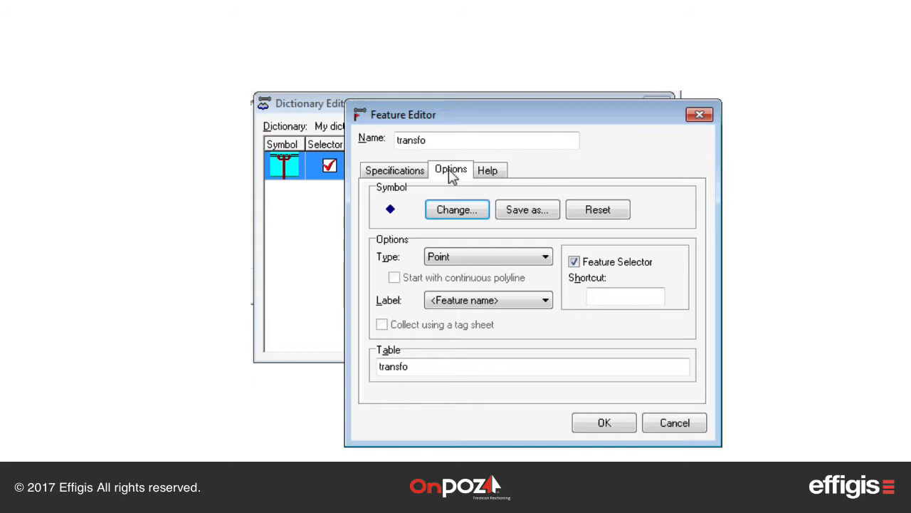
{"action": "left_click", "coordinate": [574, 263]}
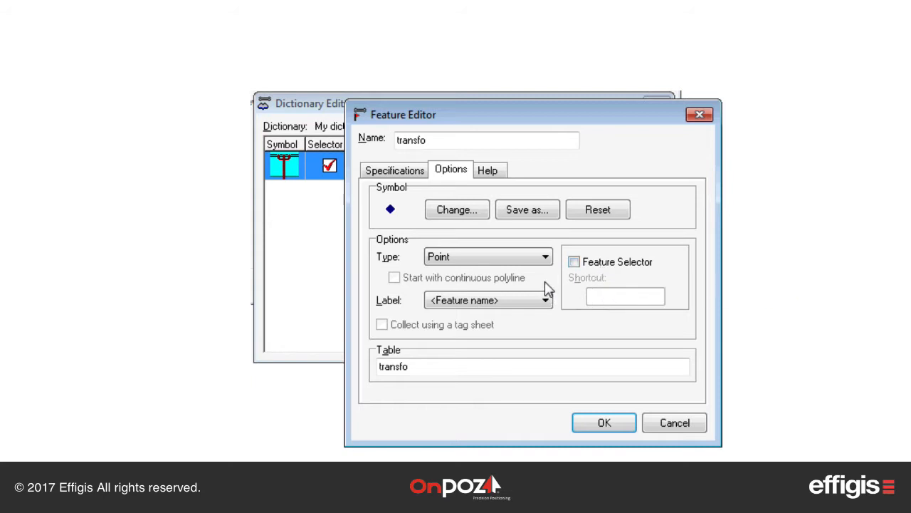
{"action": "left_click", "coordinate": [603, 424]}
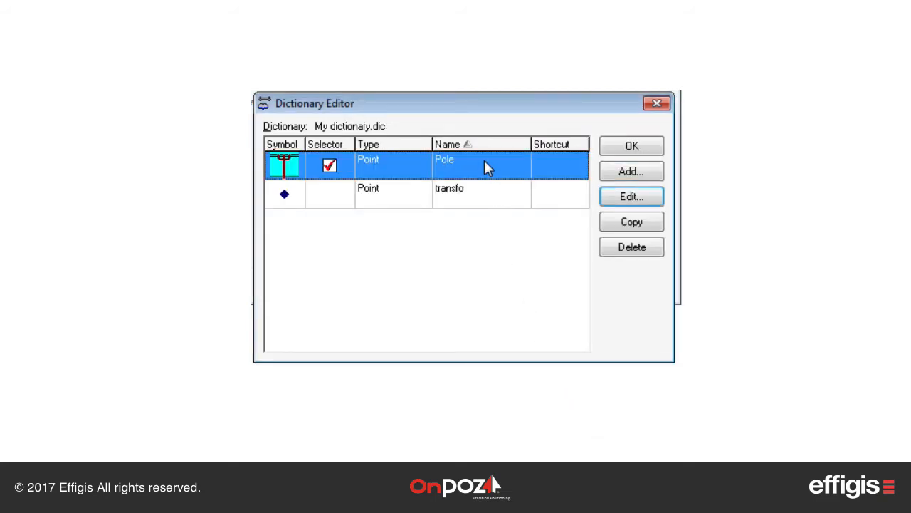
Step: In the Pole feature, add an attribute named transfo? of type Feature link under the electric choice of Function
{"action": "left_click", "coordinate": [631, 198]}
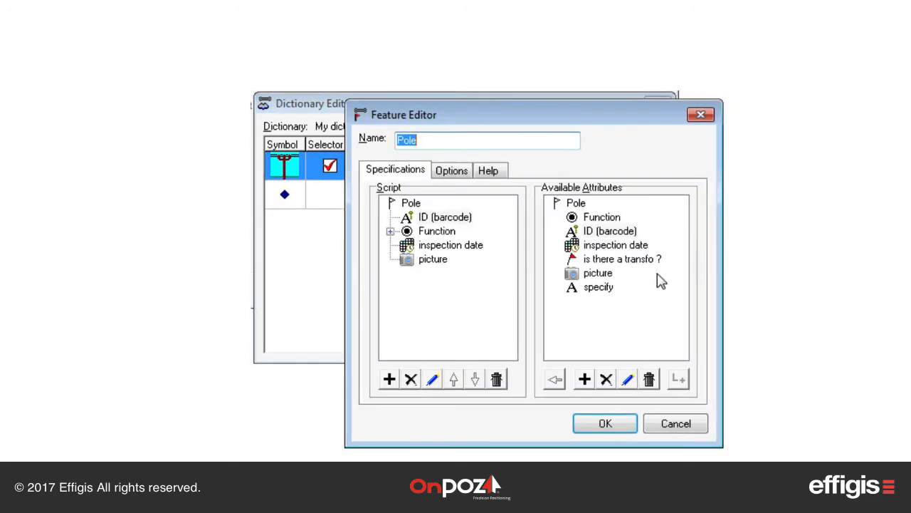
{"action": "left_click", "coordinate": [390, 232]}
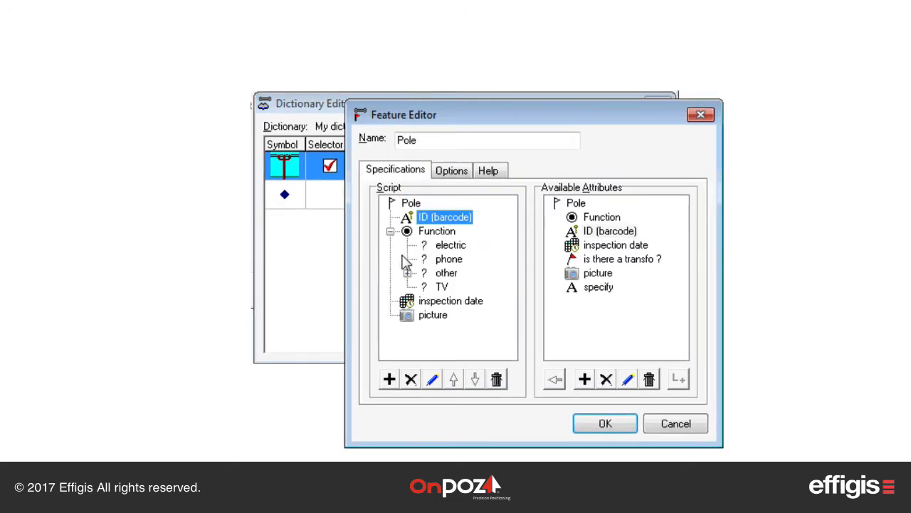
{"action": "left_click", "coordinate": [439, 245]}
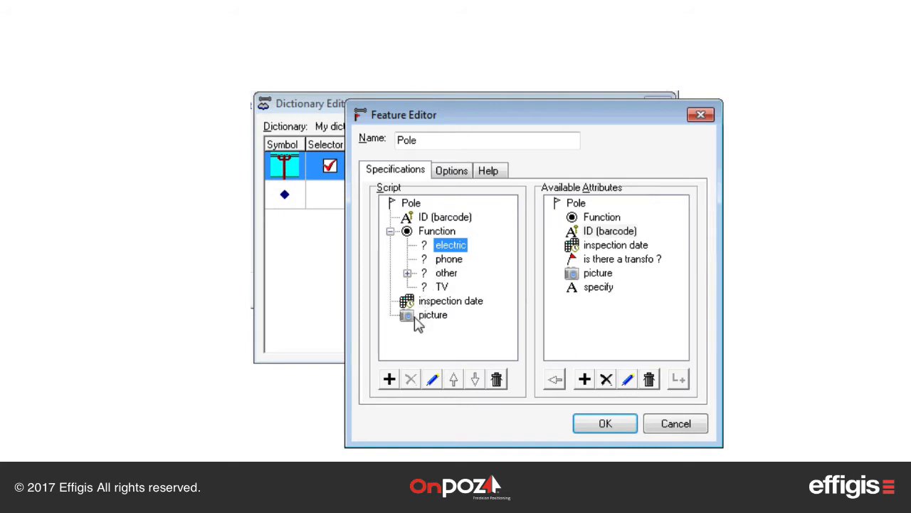
{"action": "left_click", "coordinate": [390, 380]}
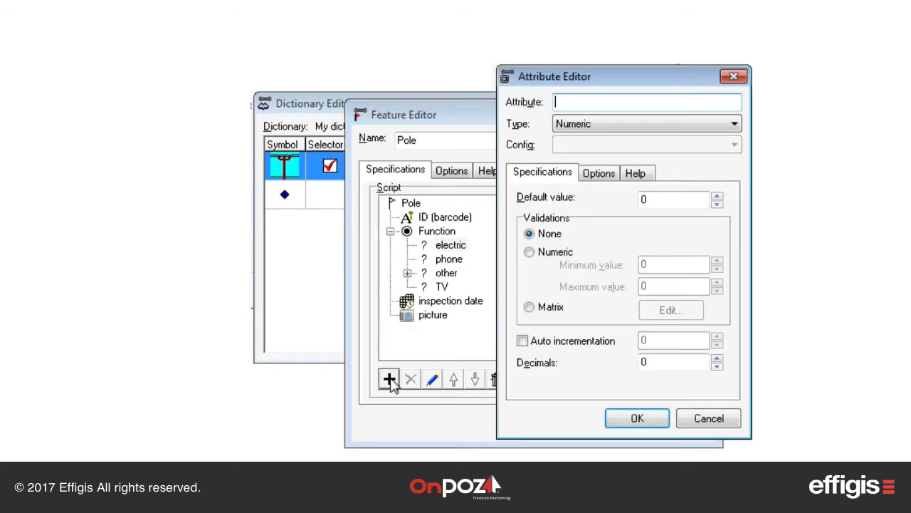
{"action": "type", "text": "transfo?"}
{"action": "left_click", "coordinate": [597, 127]}
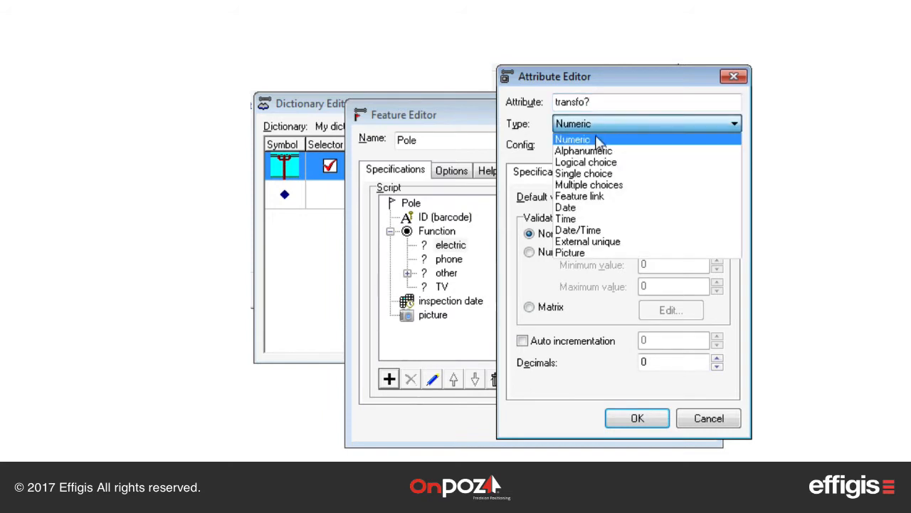
{"action": "left_click", "coordinate": [590, 197]}
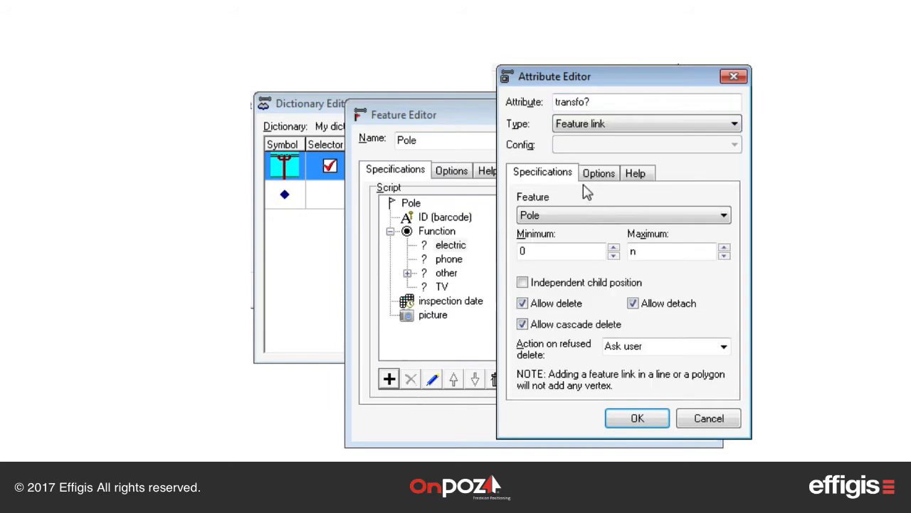
Step: Link the transfo? attribute to the transfo feature with a maximum of 4, and save the Pole feature
{"action": "left_click", "coordinate": [578, 215]}
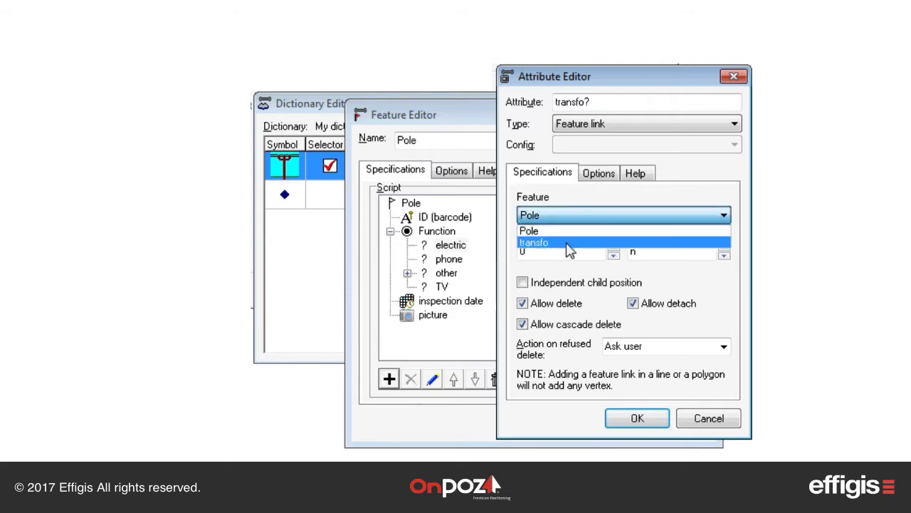
{"action": "left_click", "coordinate": [569, 244]}
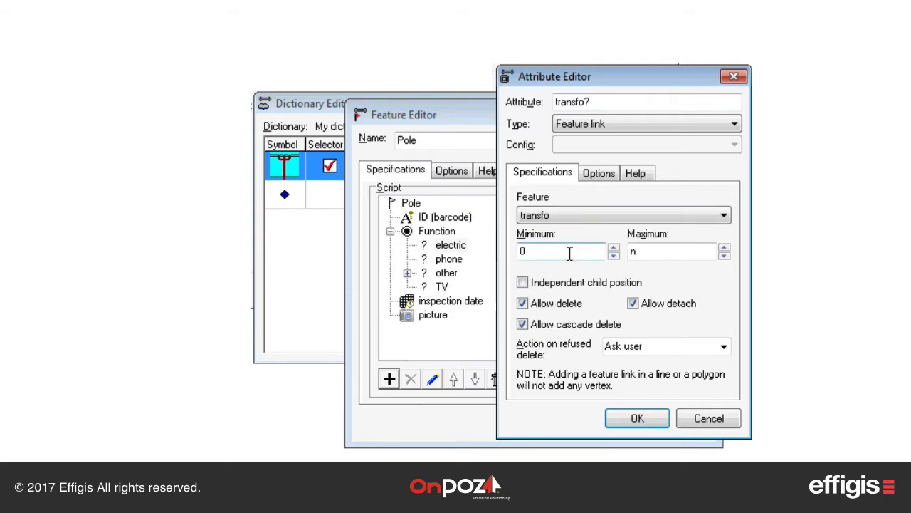
{"action": "left_click", "coordinate": [632, 252]}
{"action": "double_click", "coordinate": [631, 252]}
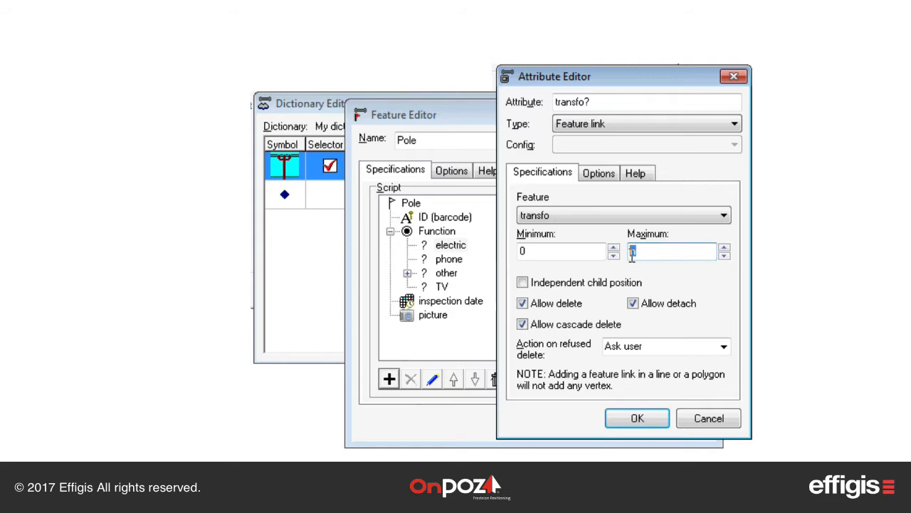
{"action": "type", "text": "4"}
{"action": "left_click", "coordinate": [634, 418]}
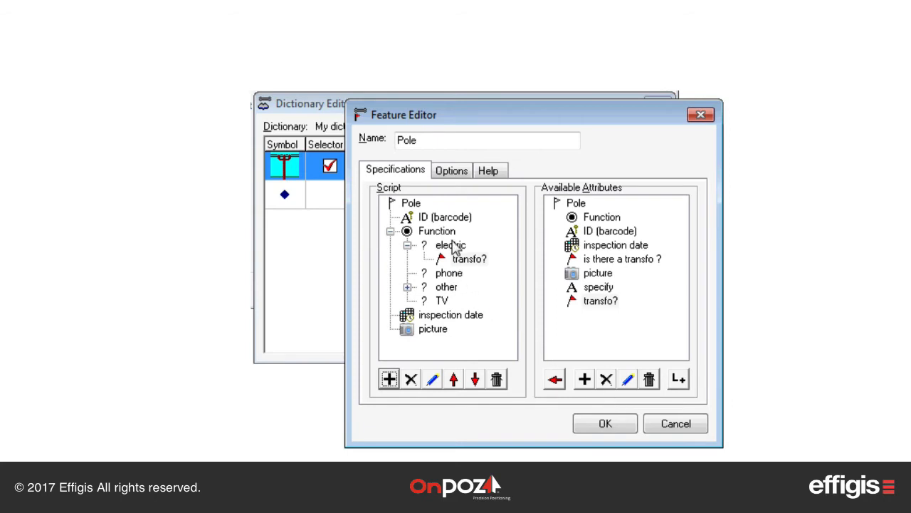
{"action": "left_click", "coordinate": [407, 246]}
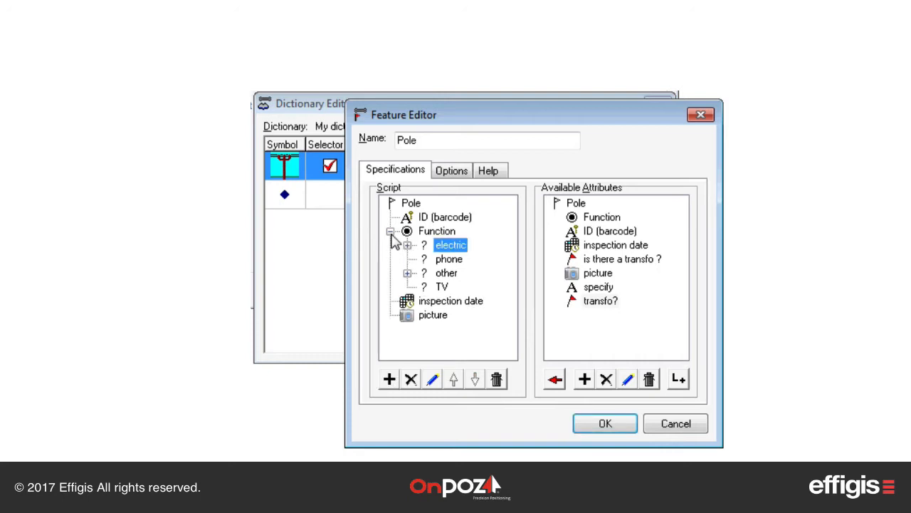
{"action": "left_click", "coordinate": [390, 231]}
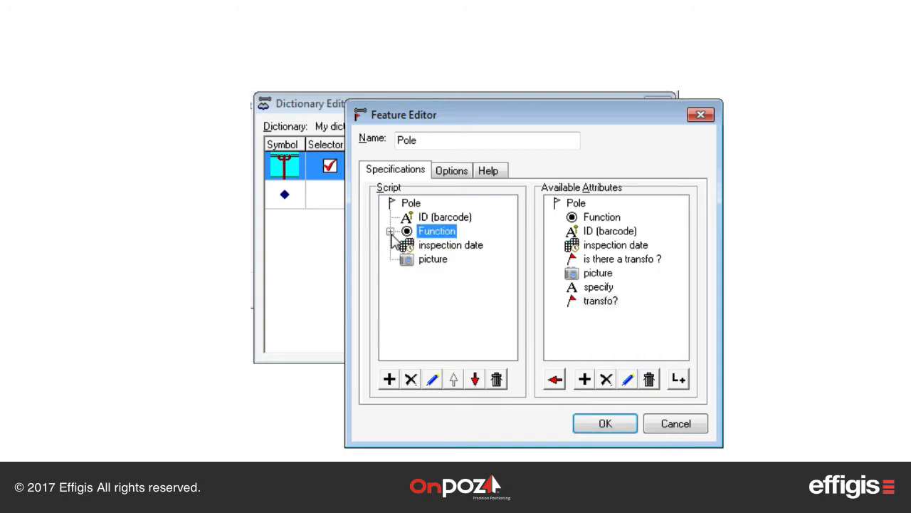
{"action": "left_click", "coordinate": [595, 424]}
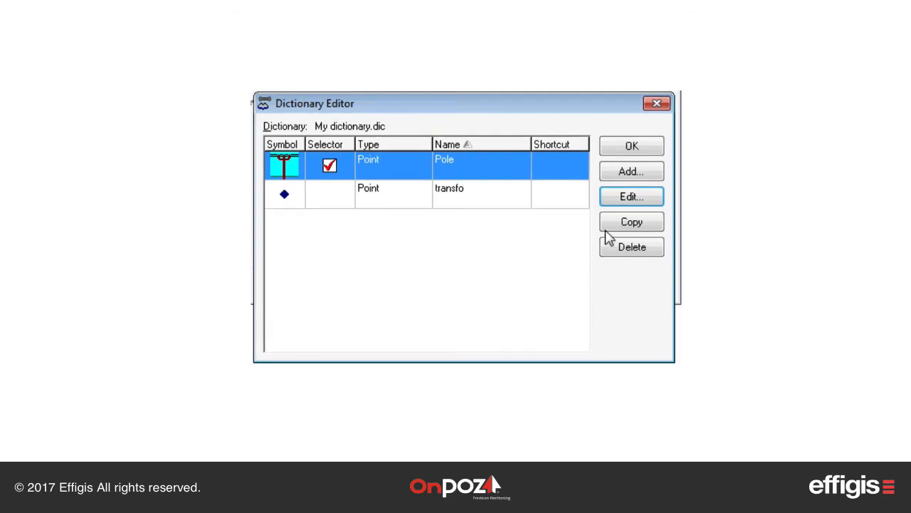
Step: Add a feature named road of type Line that starts with continuous polyline, and save it
{"action": "left_click", "coordinate": [626, 173]}
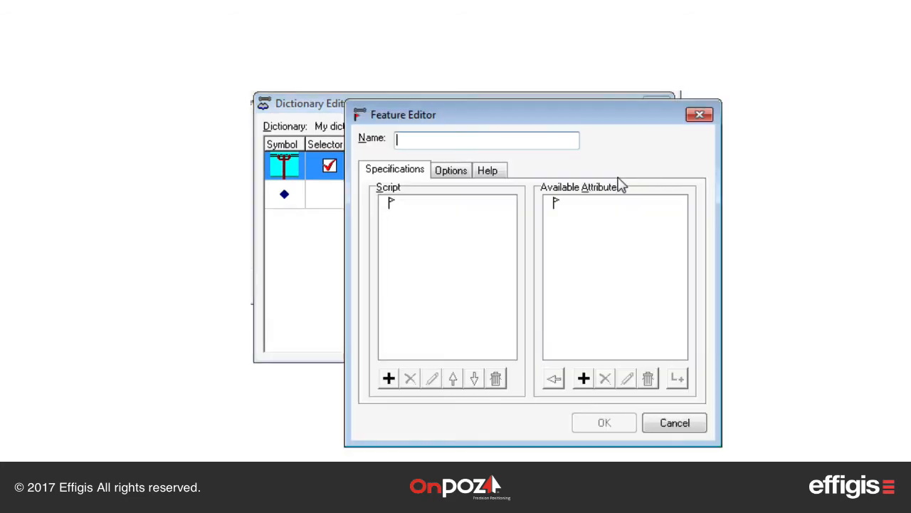
{"action": "type", "text": "road"}
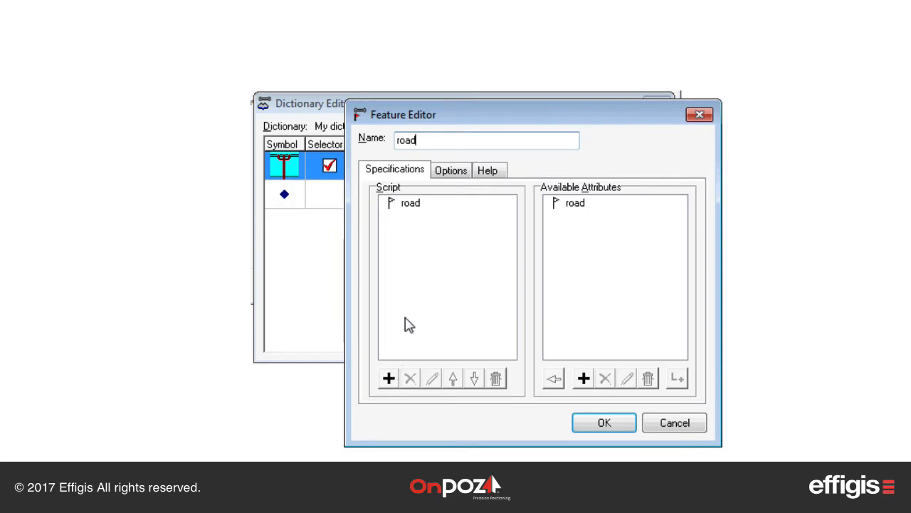
{"action": "left_click", "coordinate": [450, 172]}
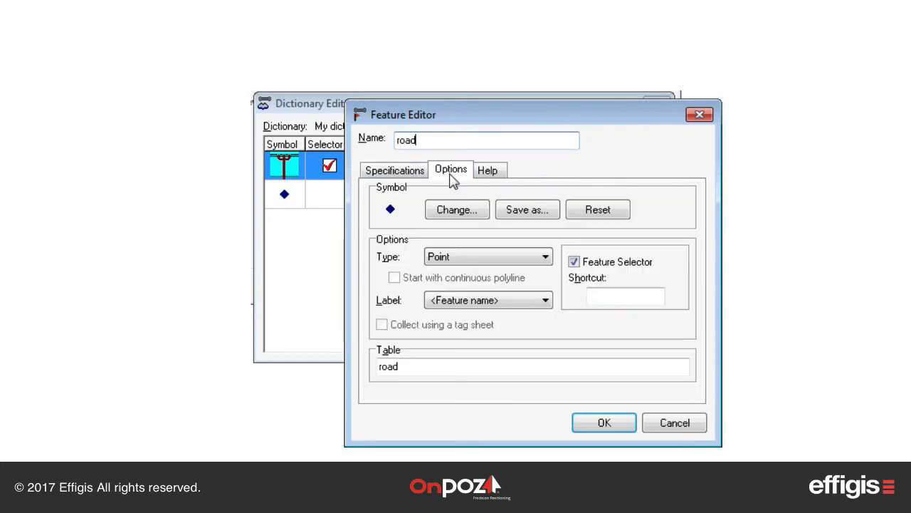
{"action": "left_click", "coordinate": [468, 257]}
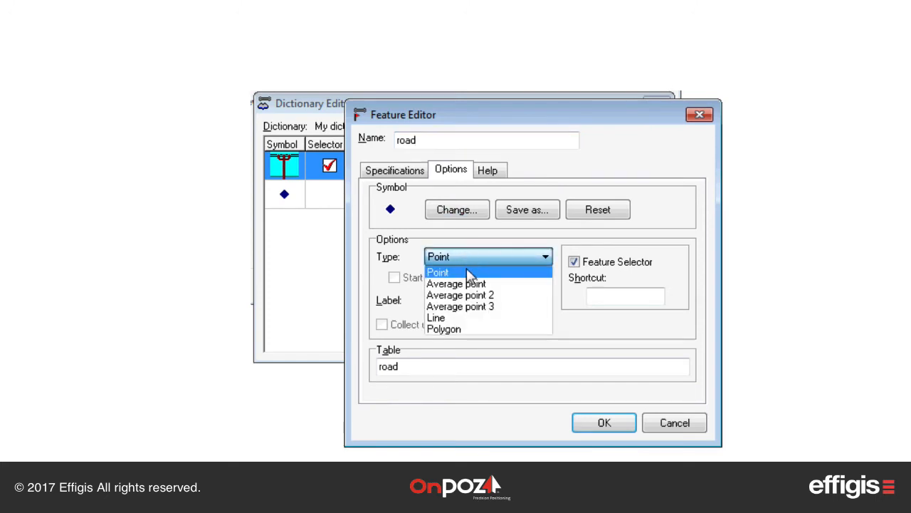
{"action": "left_click", "coordinate": [449, 318]}
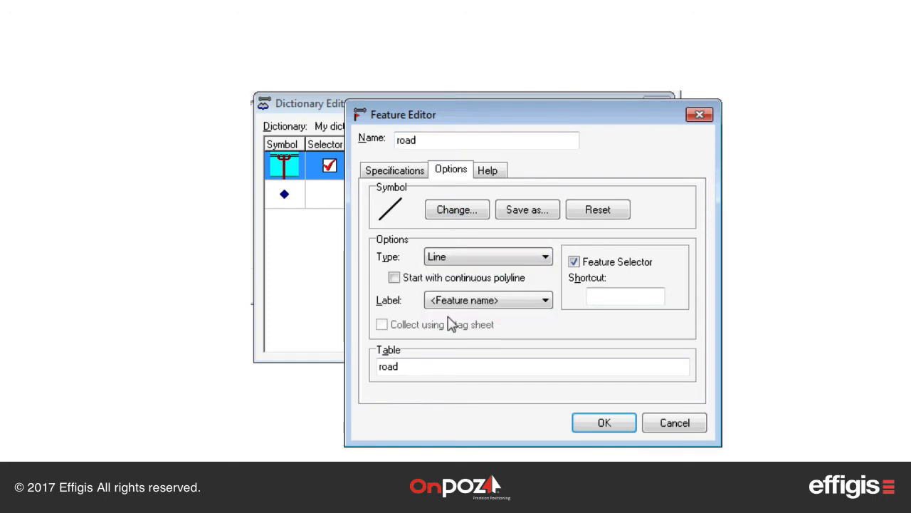
{"action": "left_click", "coordinate": [483, 263]}
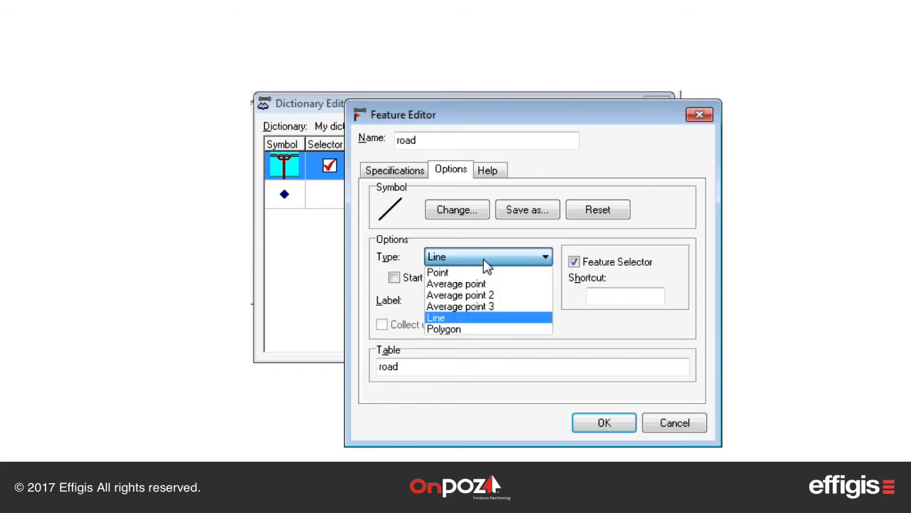
{"action": "left_click", "coordinate": [458, 320]}
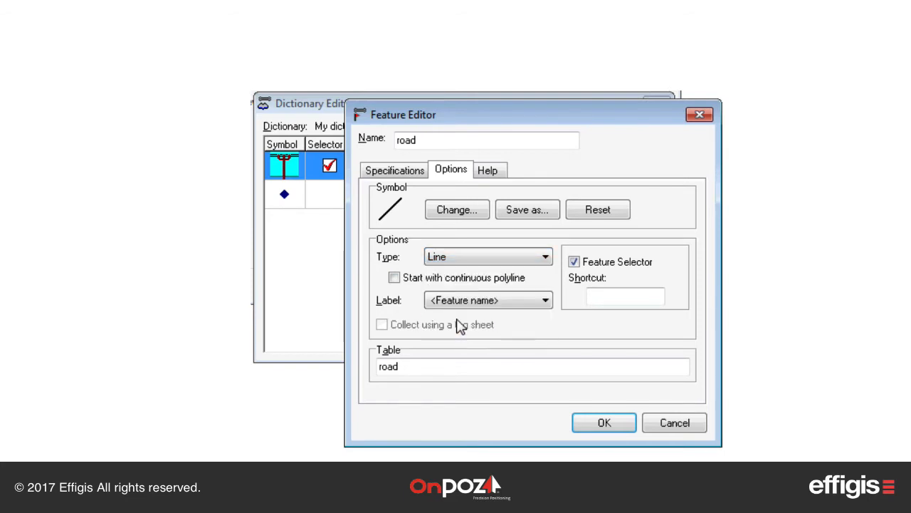
{"action": "left_click", "coordinate": [394, 278]}
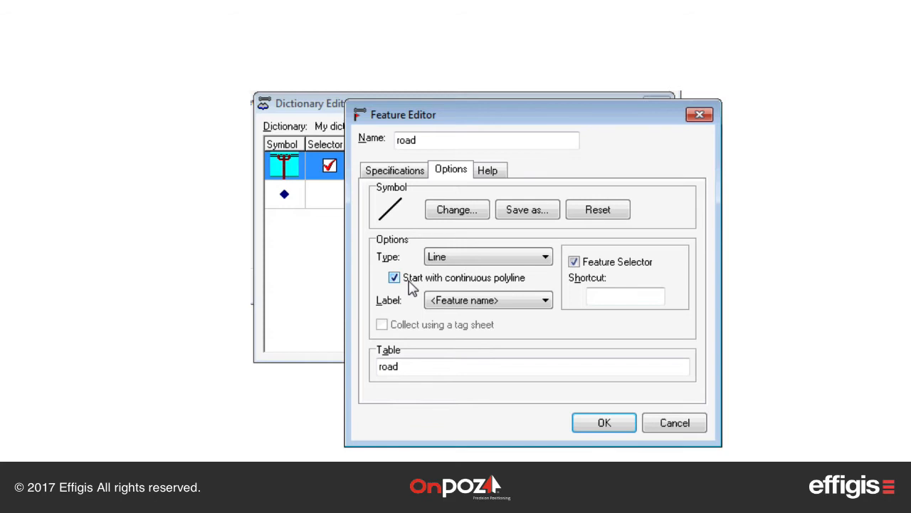
{"action": "left_click", "coordinate": [601, 423]}
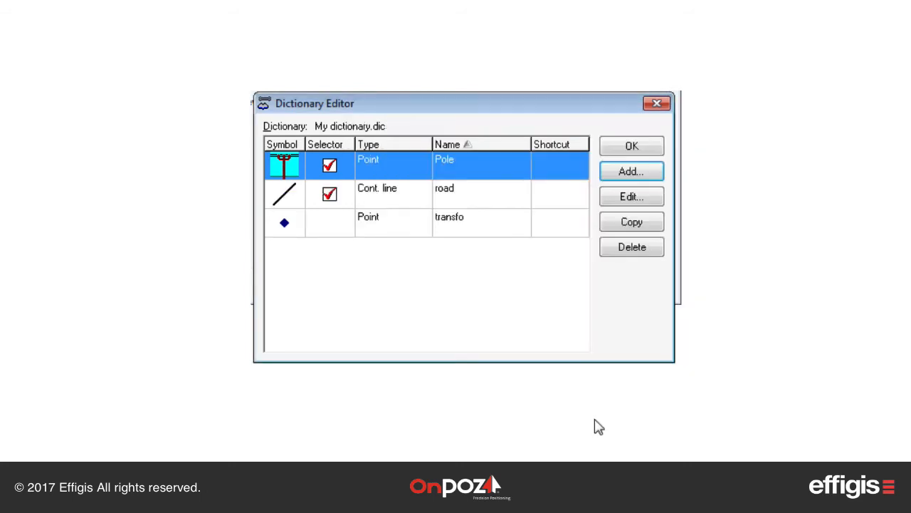
Step: Close the dictionary keeping its modifications, and return to the main list of tools
{"action": "left_click", "coordinate": [631, 149]}
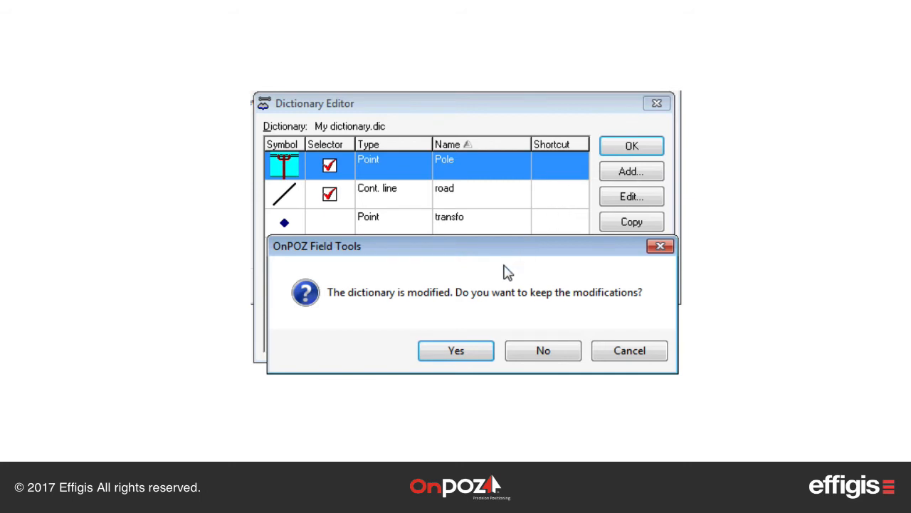
{"action": "left_click", "coordinate": [469, 350]}
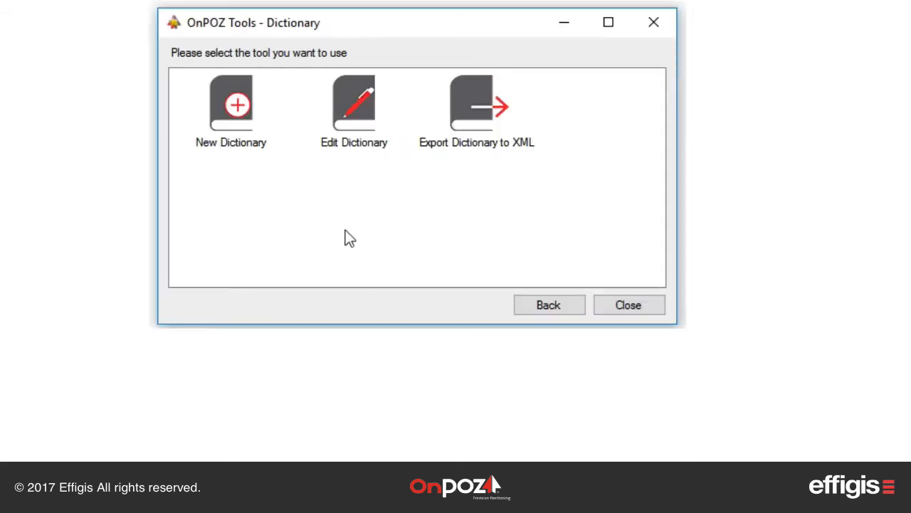
{"action": "left_click", "coordinate": [549, 303]}
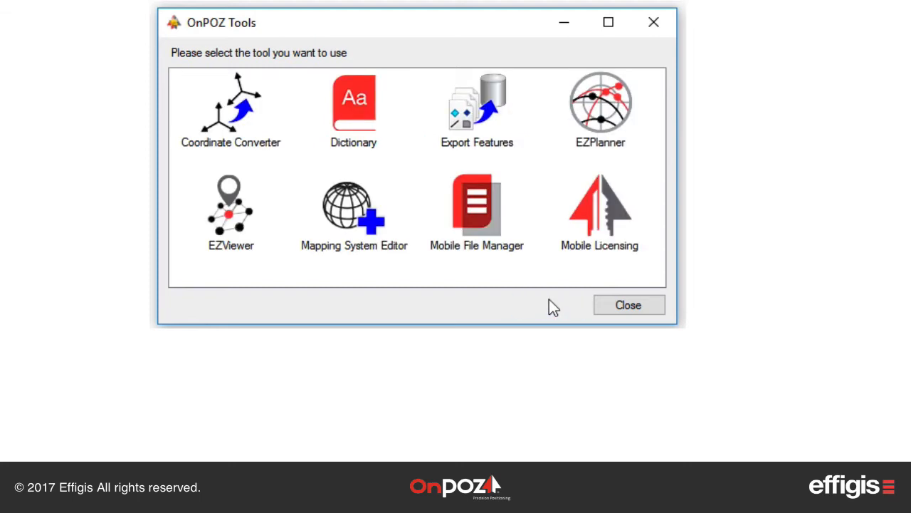
Step: Switch to Mobile File Manager and expand the Data Dictionary category among the auxiliary data available for upload
{"action": "double_click", "coordinate": [469, 207]}
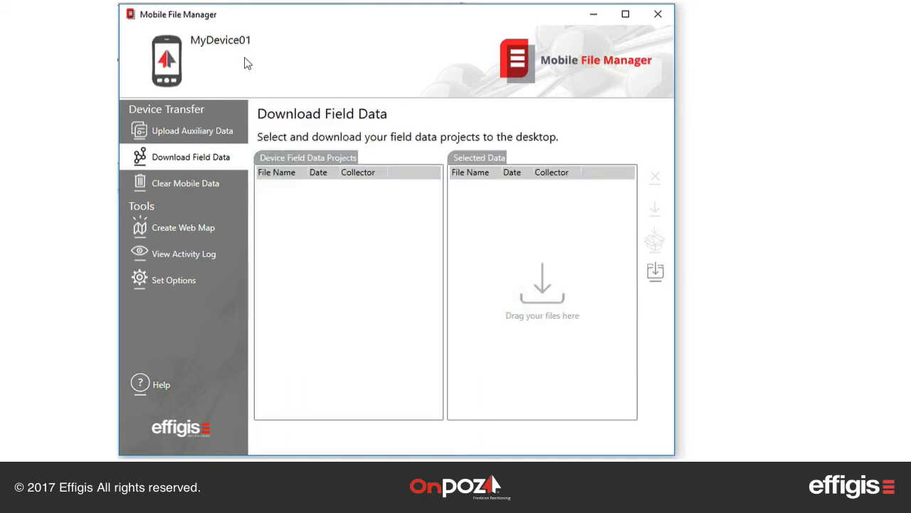
{"action": "left_click", "coordinate": [214, 128]}
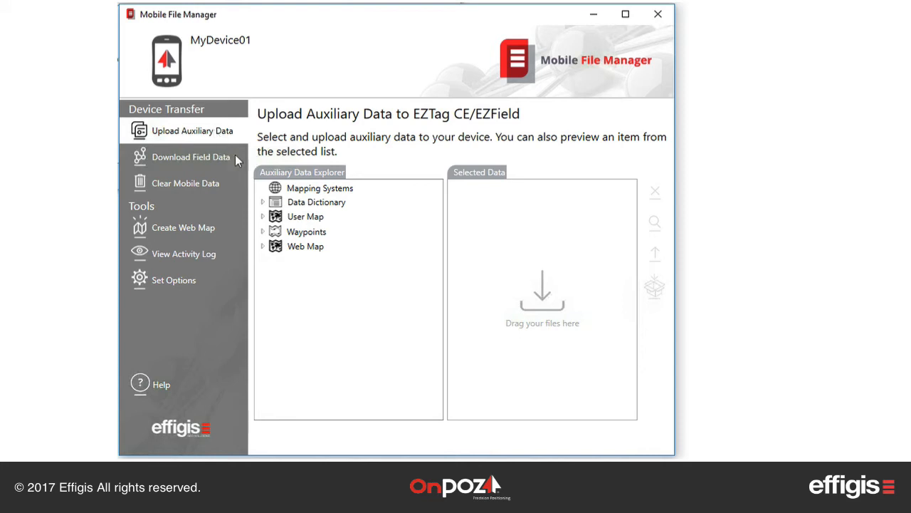
{"action": "left_click", "coordinate": [312, 205]}
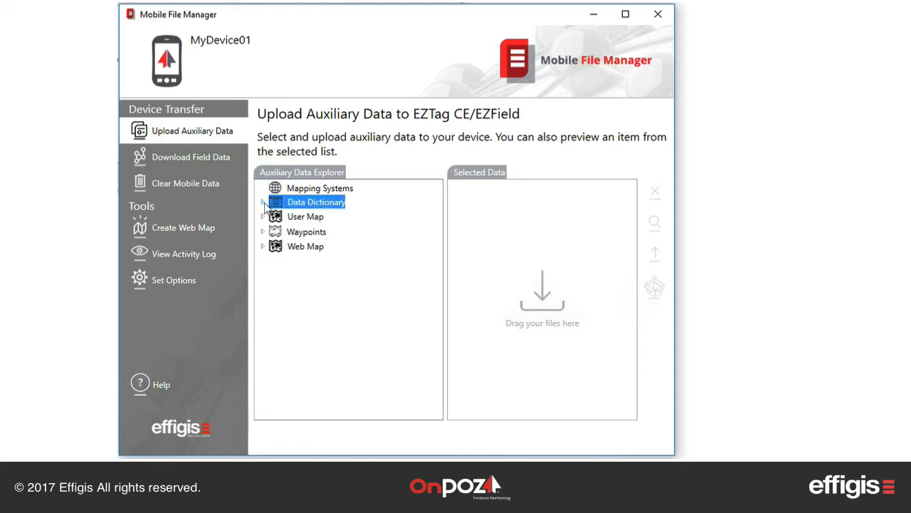
{"action": "left_click", "coordinate": [262, 203]}
Step: Add MyDictionary.dic from the EZTag CE Dictionaries folder to the selected data and upload it to the mobile device
{"action": "scroll", "coordinate": [441, 242], "scroll_direction": "down", "scroll_amount": 10}
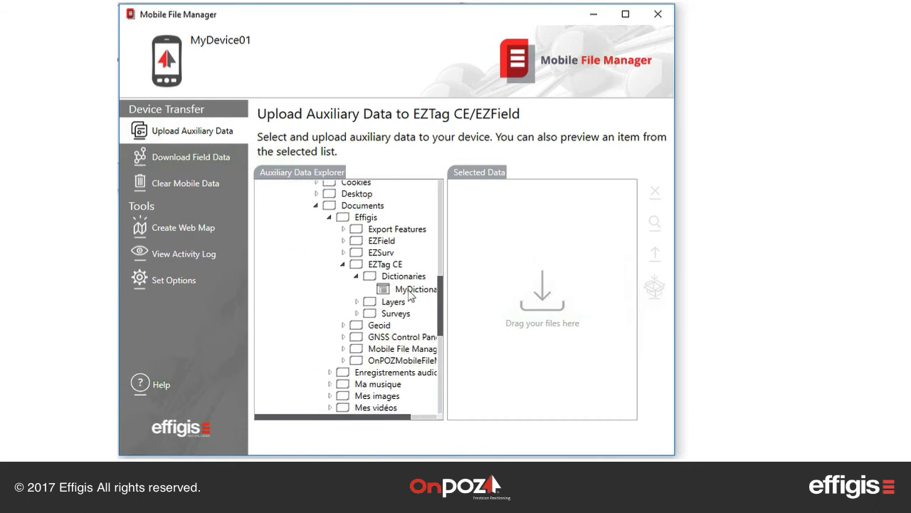
{"action": "left_click", "coordinate": [410, 290]}
{"action": "left_click_drag", "start_coordinate": [409, 290], "coordinate": [514, 285]}
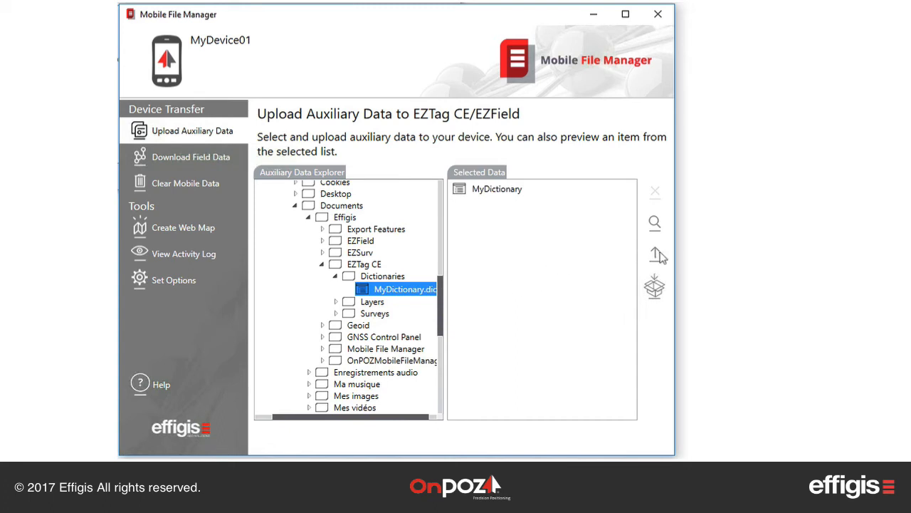
{"action": "left_click", "coordinate": [655, 257]}
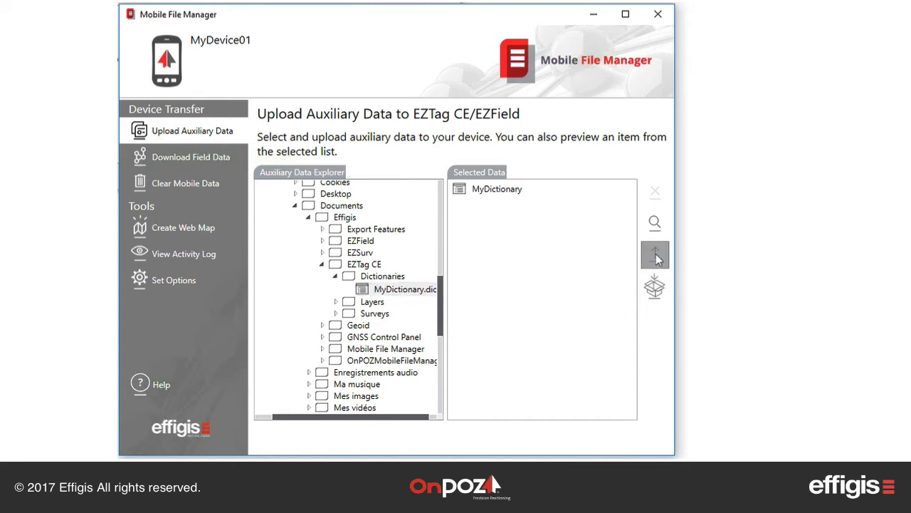